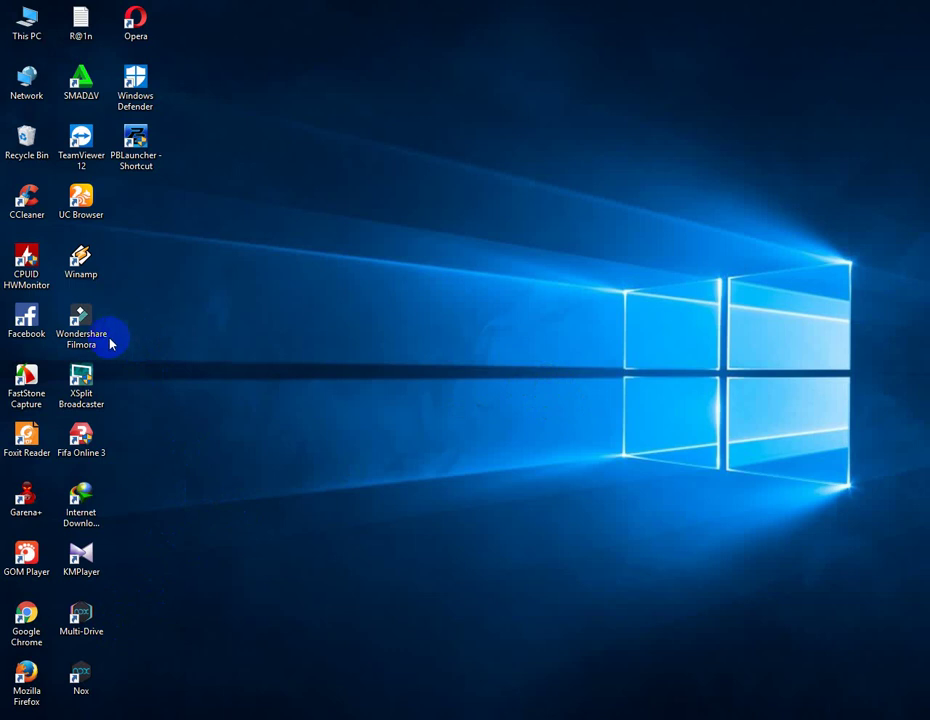
Launch Wondershare Filmora and start a new movie in Full Feature Mode
{"action": "double_click", "coordinate": [90, 341]}
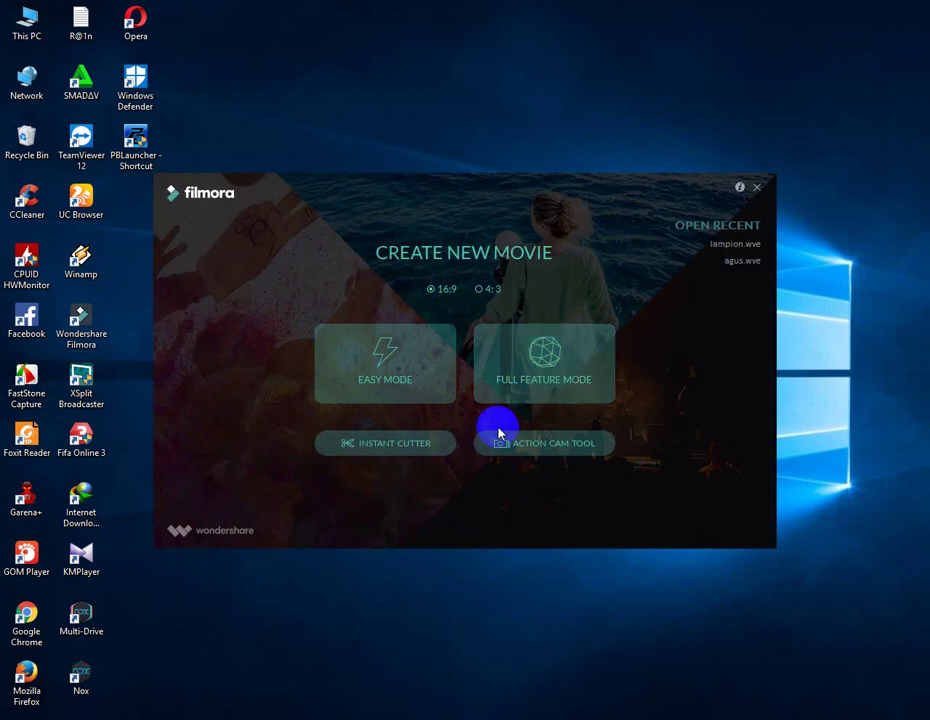
{"action": "left_click", "coordinate": [538, 370]}
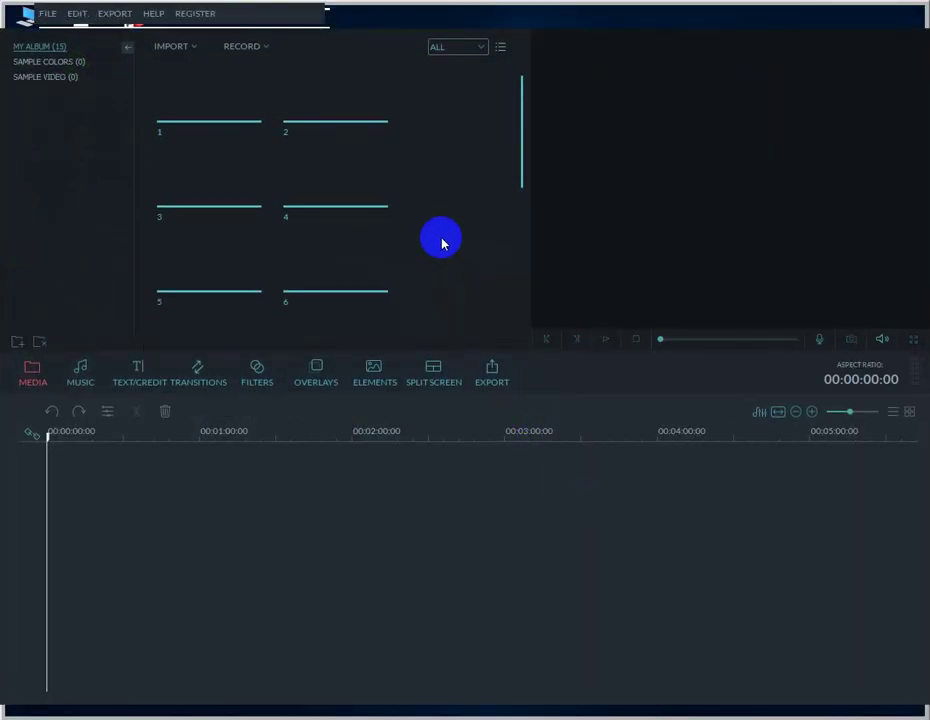
{"action": "left_click", "coordinate": [358, 101]}
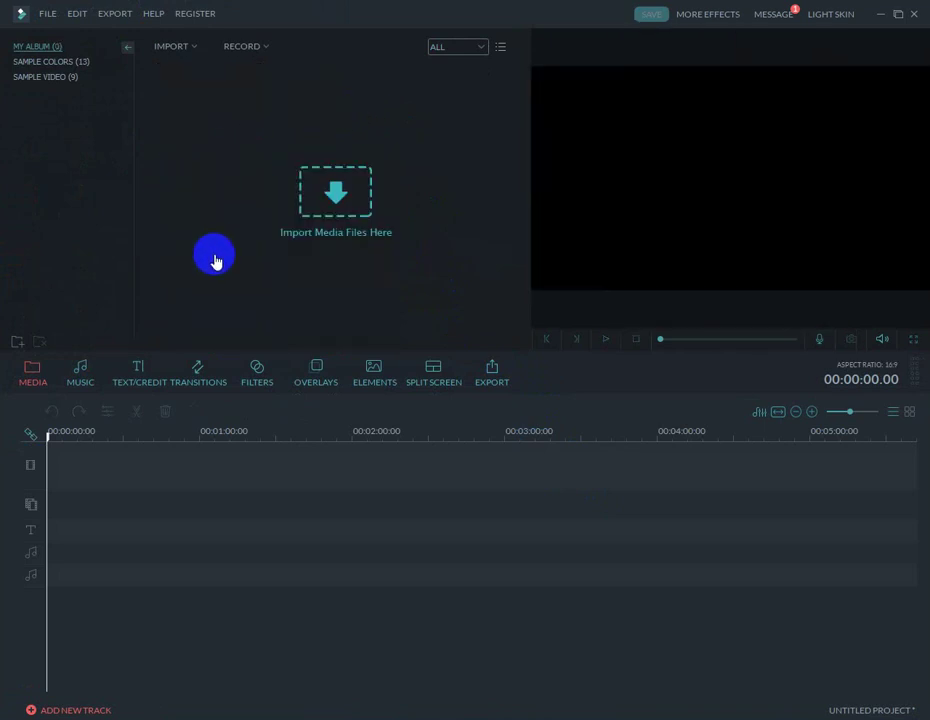
Import the clips M2U01639, M2U01640 and M2U01641 from the MP_ROOT\101PNV01 folder on USB Drive (G:)
{"action": "left_click", "coordinate": [334, 204]}
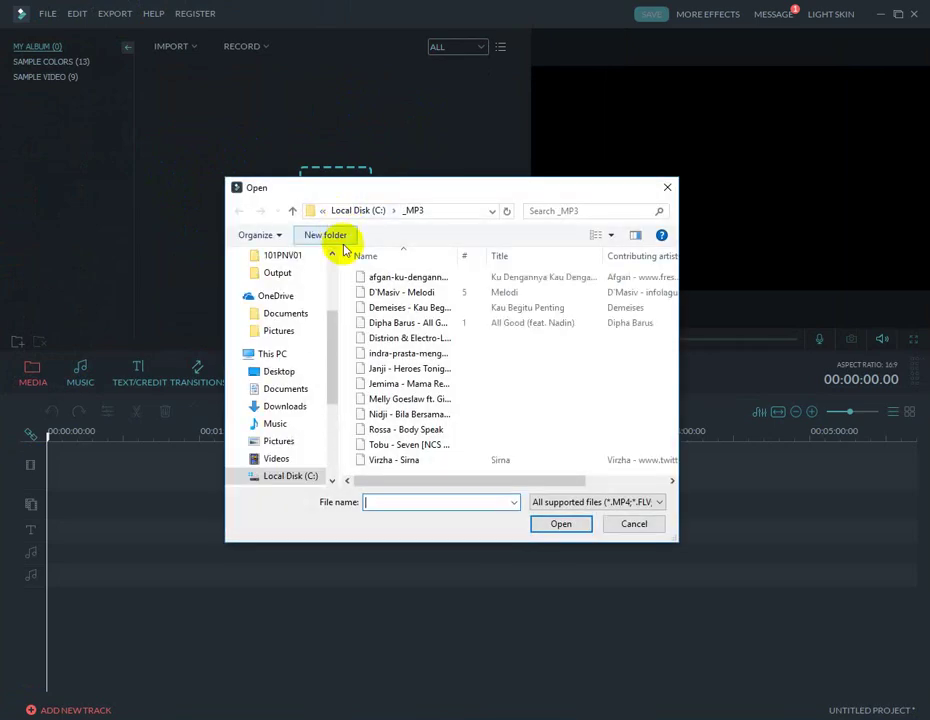
{"action": "left_click", "coordinate": [285, 476]}
{"action": "scroll", "coordinate": [301, 467], "scroll_direction": "down", "scroll_amount": 1}
{"action": "left_click", "coordinate": [298, 460]}
{"action": "left_click", "coordinate": [296, 478]}
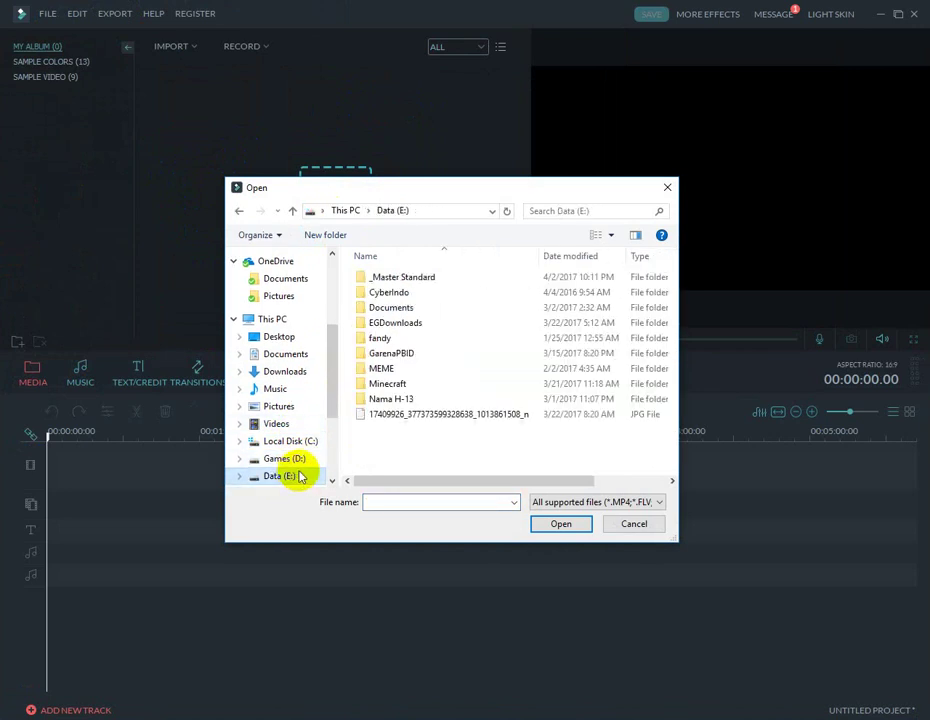
{"action": "scroll", "coordinate": [297, 470], "scroll_direction": "down", "scroll_amount": 1}
{"action": "left_click", "coordinate": [296, 456]}
{"action": "double_click", "coordinate": [394, 307]}
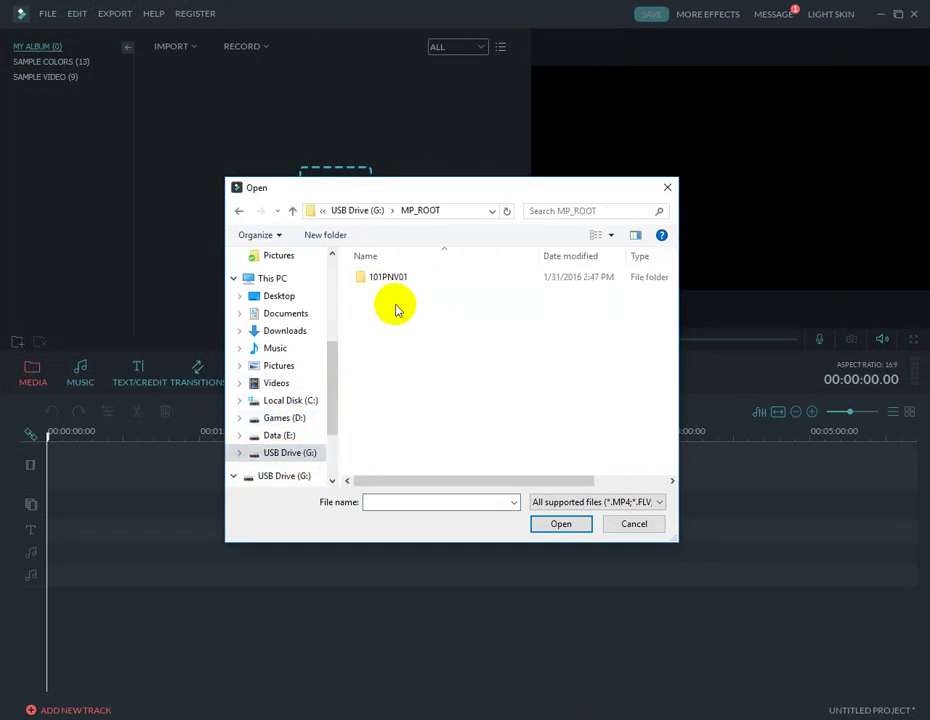
{"action": "double_click", "coordinate": [390, 278]}
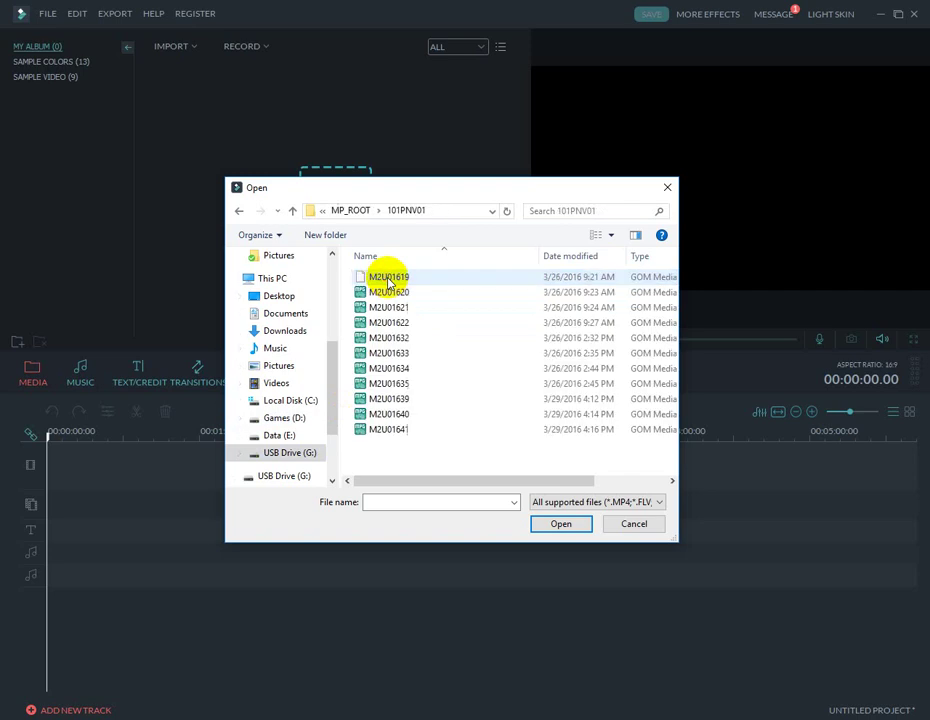
{"action": "left_click", "coordinate": [390, 400]}
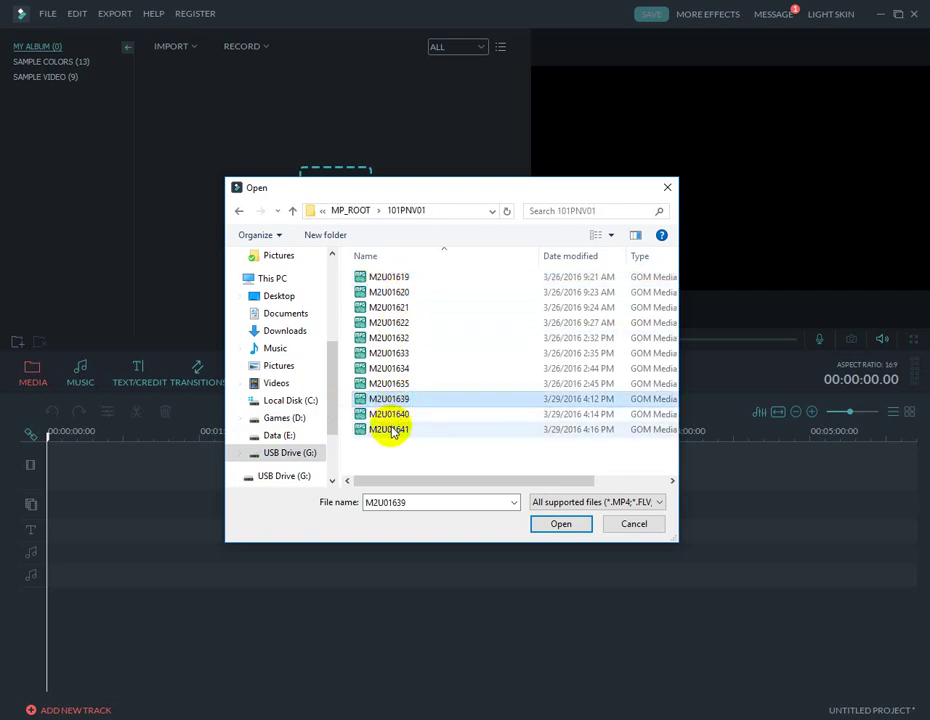
{"action": "left_click", "coordinate": [392, 429], "text": "shift"}
{"action": "left_click", "coordinate": [560, 523]}
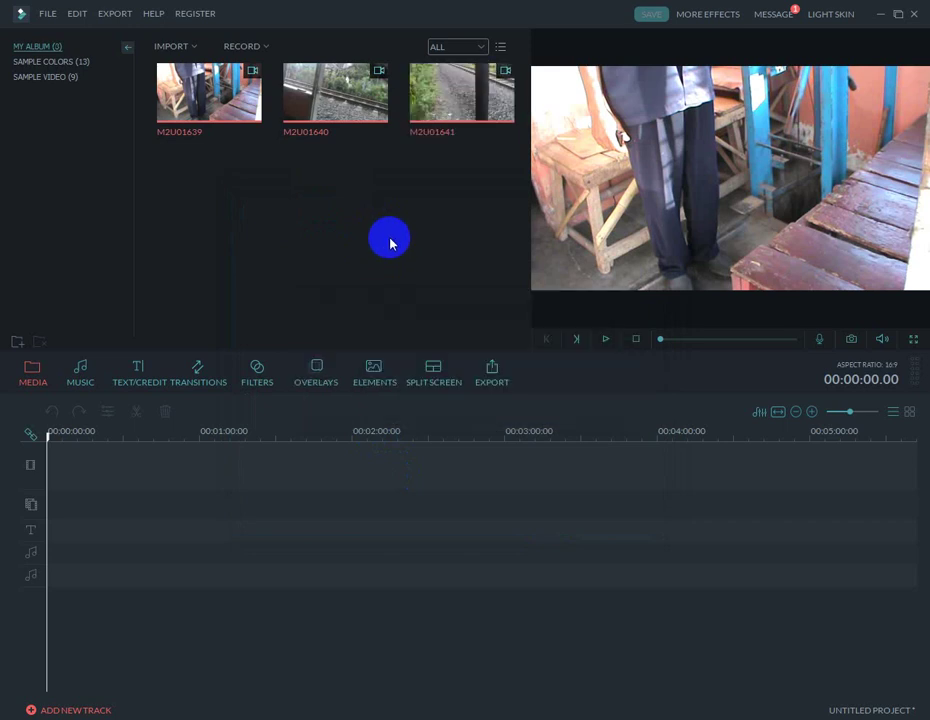
Place the M2U01639 clip at the start of the video track and preview it with the timeline zoomed to fit
{"action": "left_click_drag", "start_coordinate": [208, 93], "coordinate": [243, 490]}
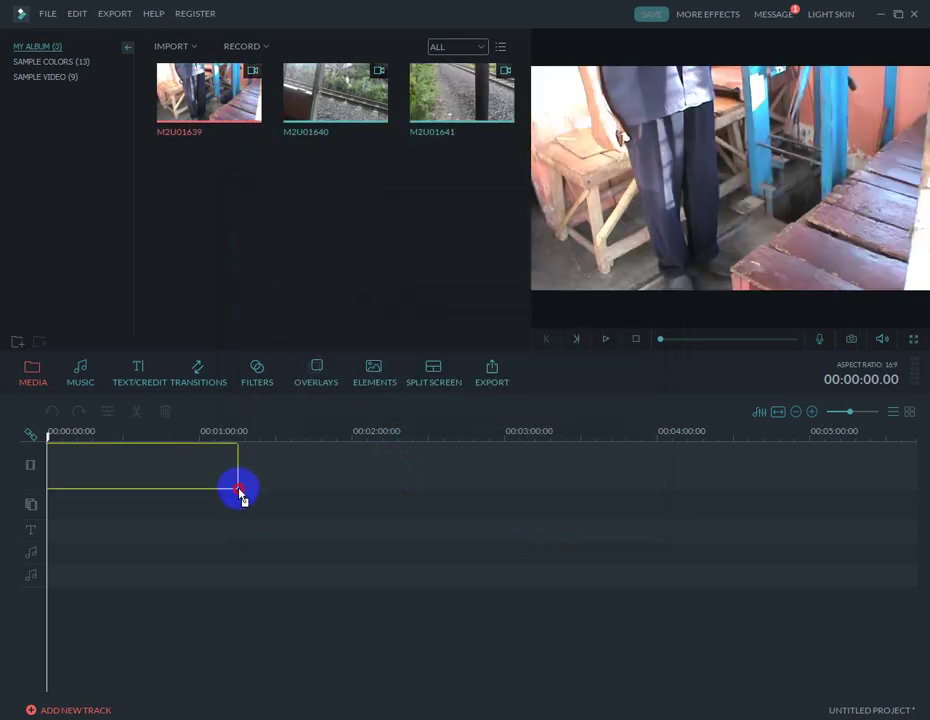
{"action": "left_click", "coordinate": [605, 339]}
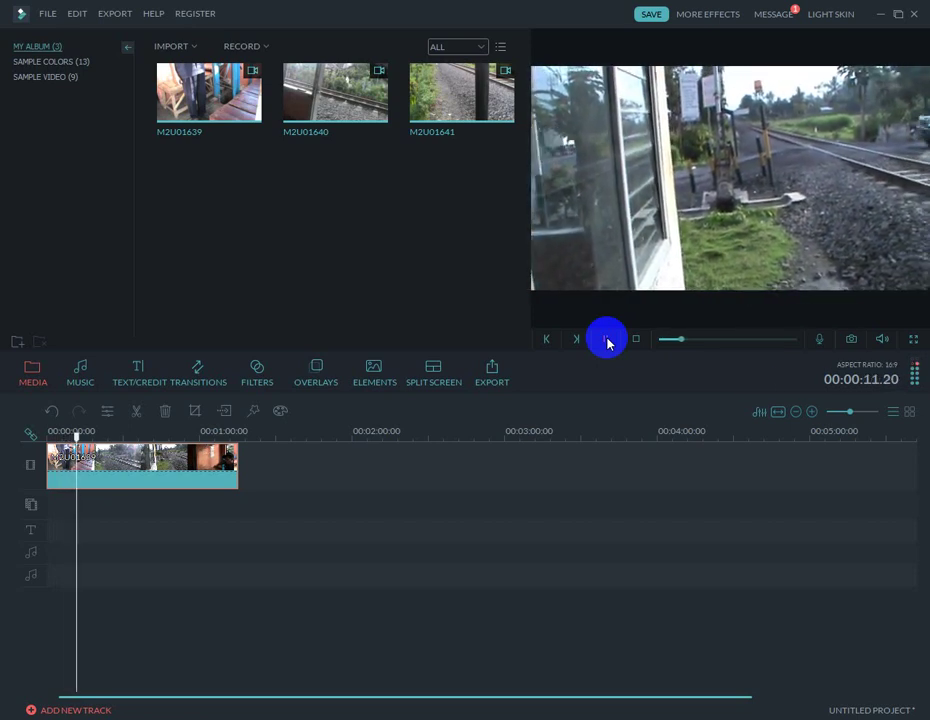
{"action": "left_click", "coordinate": [777, 411]}
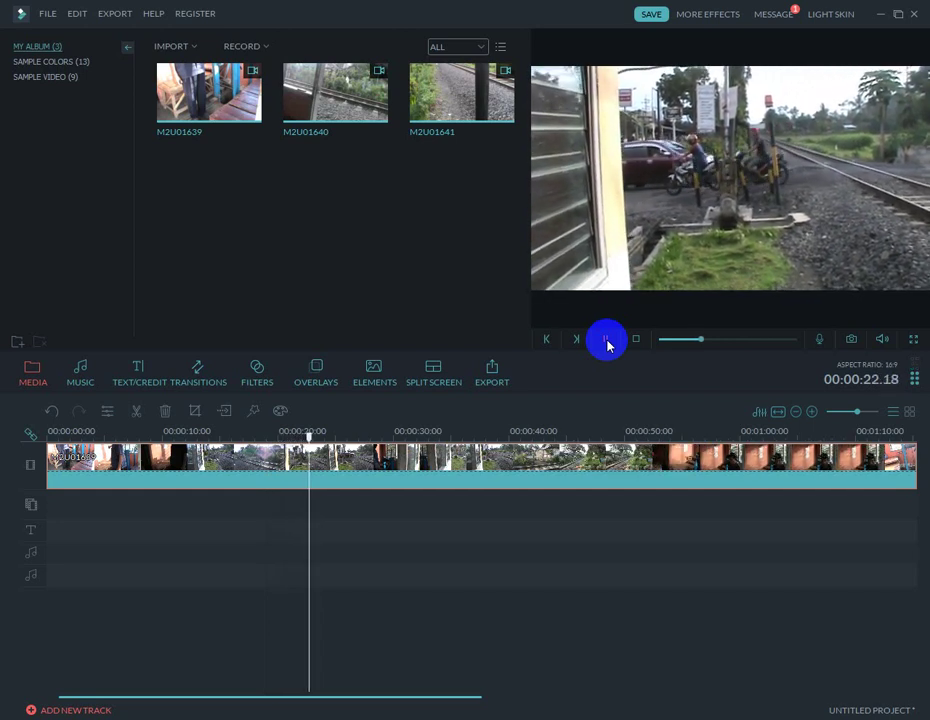
{"action": "left_click", "coordinate": [607, 340]}
Detach the audio from the M2U01639 clip and delete the detached audio
{"action": "right_click", "coordinate": [436, 456]}
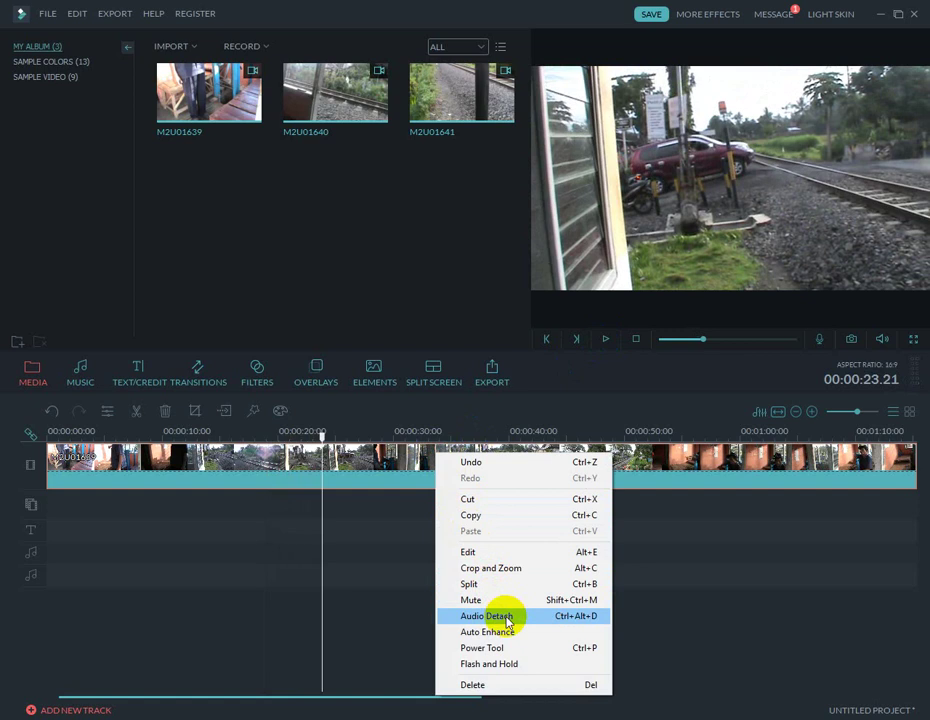
{"action": "left_click", "coordinate": [490, 616]}
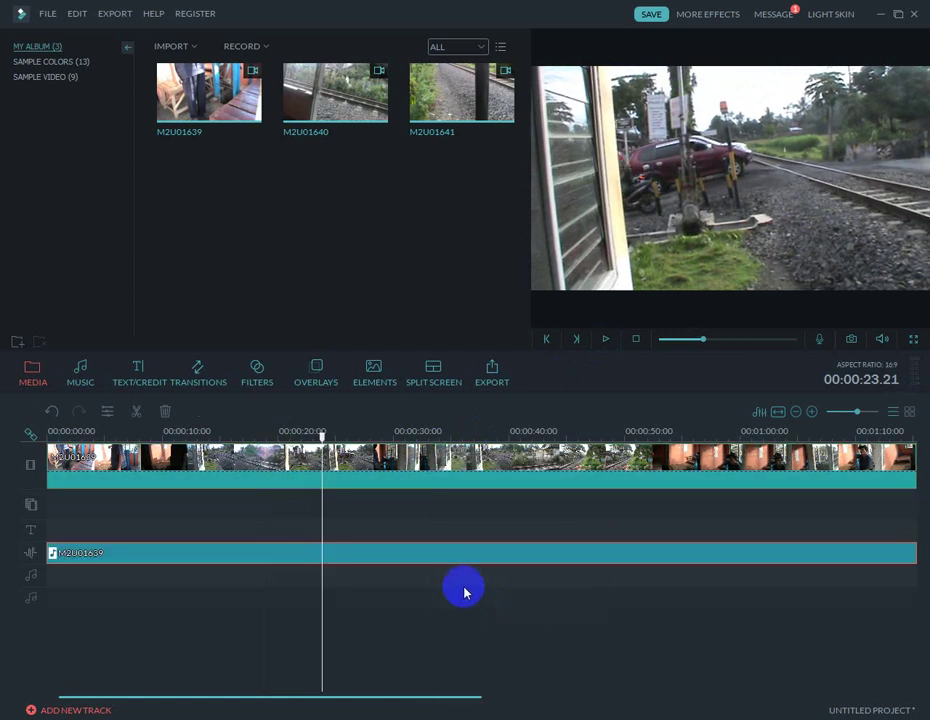
{"action": "key", "text": "Delete"}
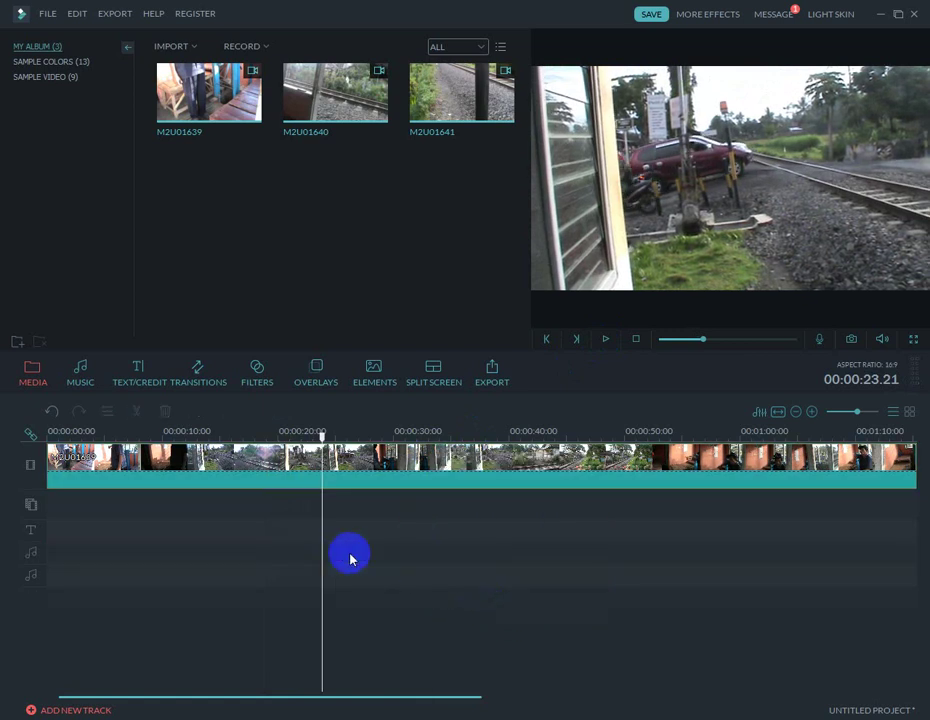
Insert the Opener 5 title at the start of the video track, ahead of the M2U01639 clip
{"action": "left_click", "coordinate": [311, 452]}
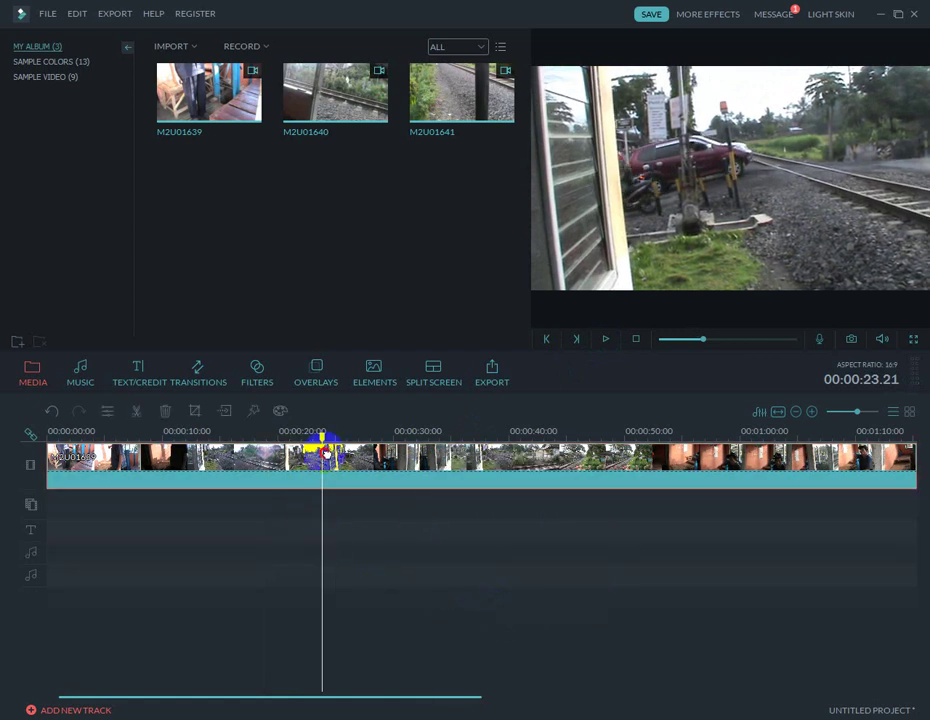
{"action": "left_click", "coordinate": [150, 372]}
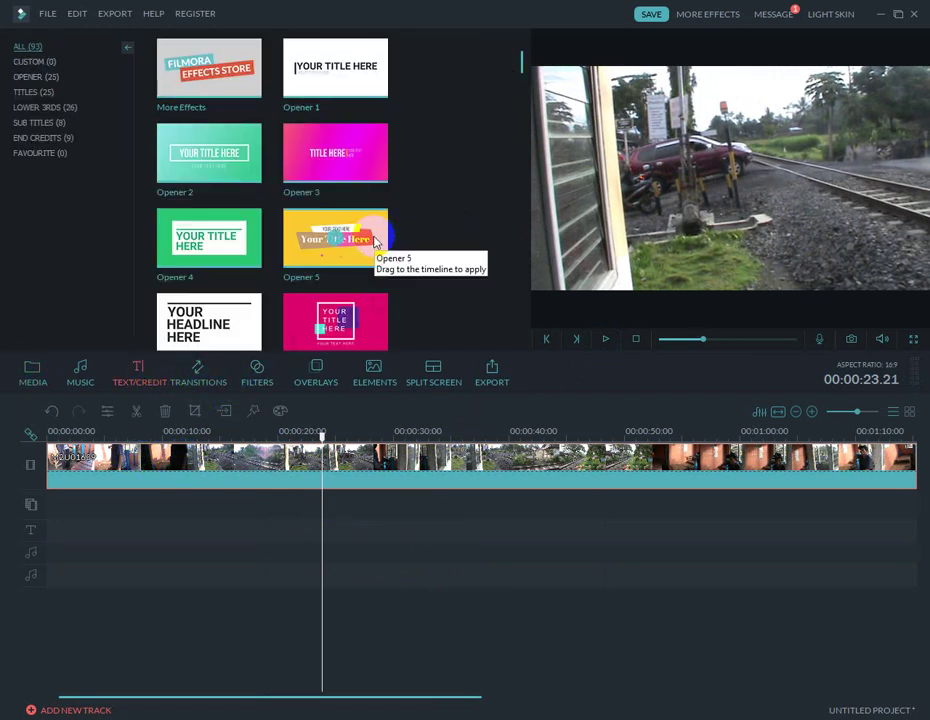
{"action": "left_click_drag", "start_coordinate": [375, 242], "coordinate": [70, 482]}
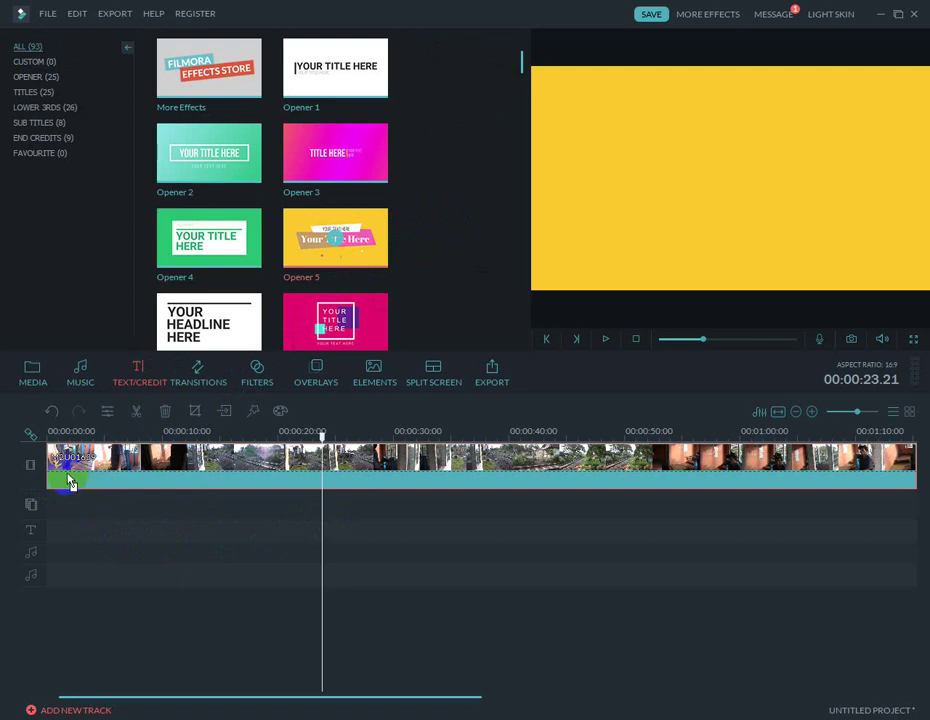
{"action": "mouse_move", "coordinate": [70, 482]}
{"action": "left_mouse_down"}
{"action": "mouse_move", "coordinate": [93, 540]}
{"action": "mouse_move", "coordinate": [77, 504]}
{"action": "left_mouse_up"}
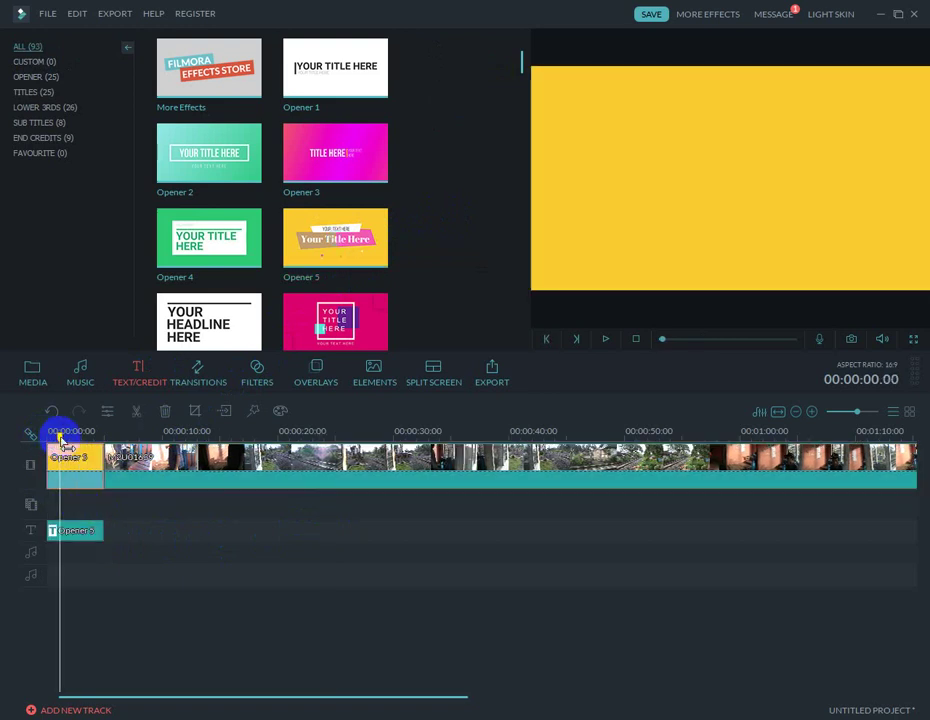
Replace the "YOUR TEXT HERE" line of the opener with "JPL REMBANGAN"
{"action": "double_click", "coordinate": [60, 460]}
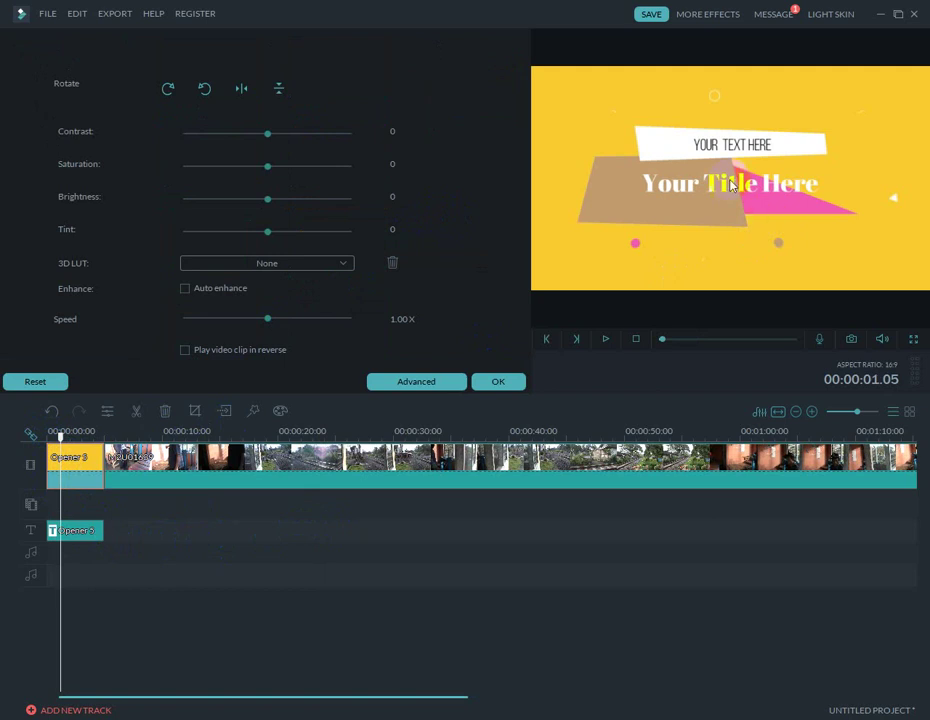
{"action": "left_click", "coordinate": [748, 148]}
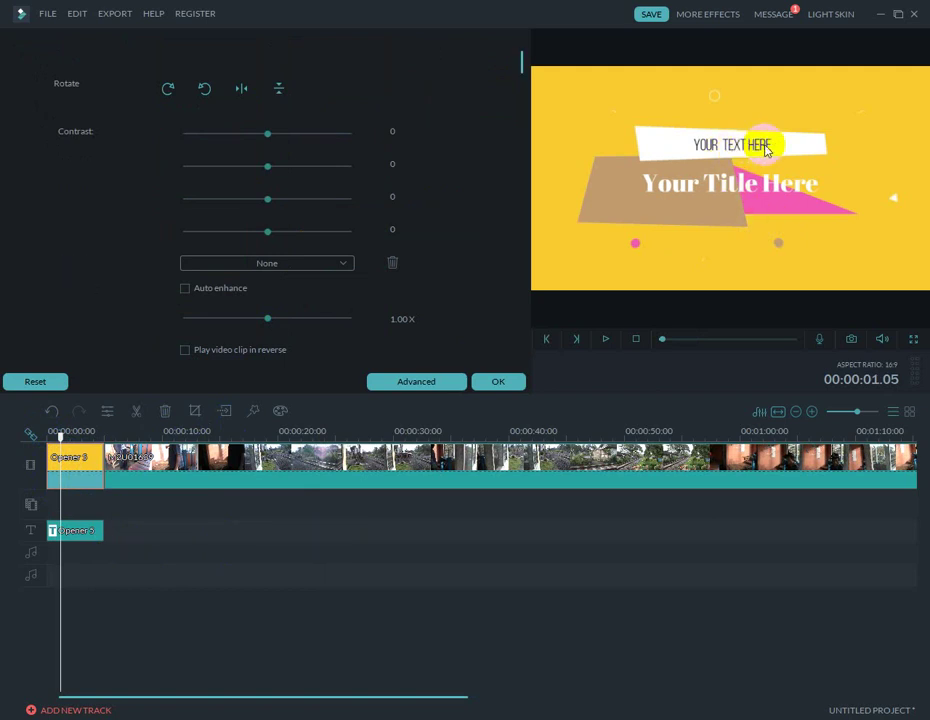
{"action": "left_click", "coordinate": [784, 146]}
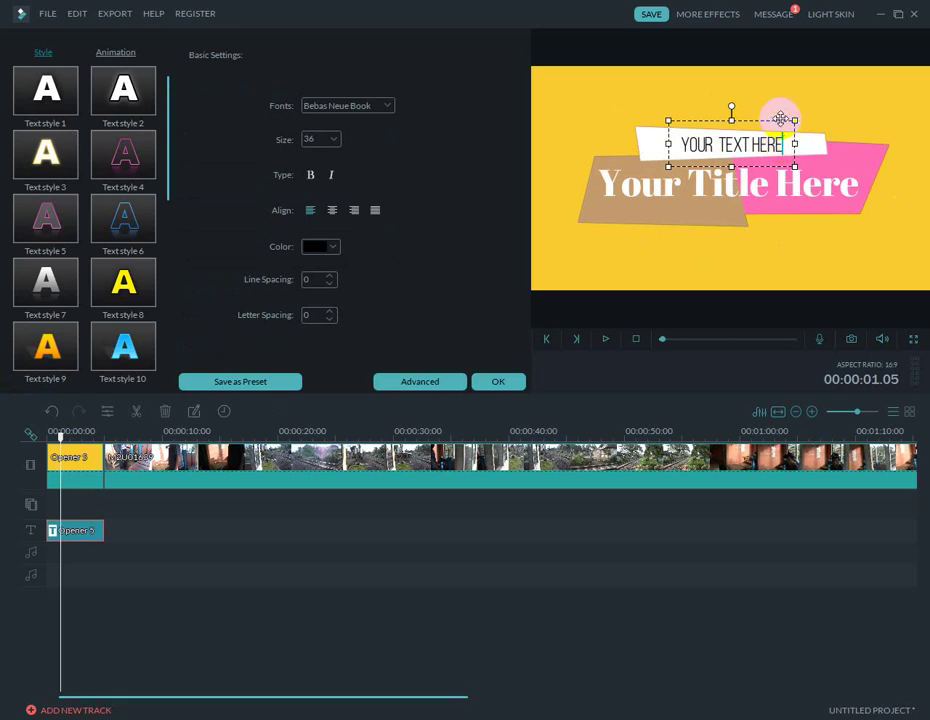
{"action": "key", "text": "BackSpace"}
{"action": "key", "text": "BackSpace"}
{"action": "key", "text": "BackSpace"}
{"action": "key", "text": "BackSpace"}
{"action": "key", "text": "BackSpace"}
{"action": "key", "text": "BackSpace"}
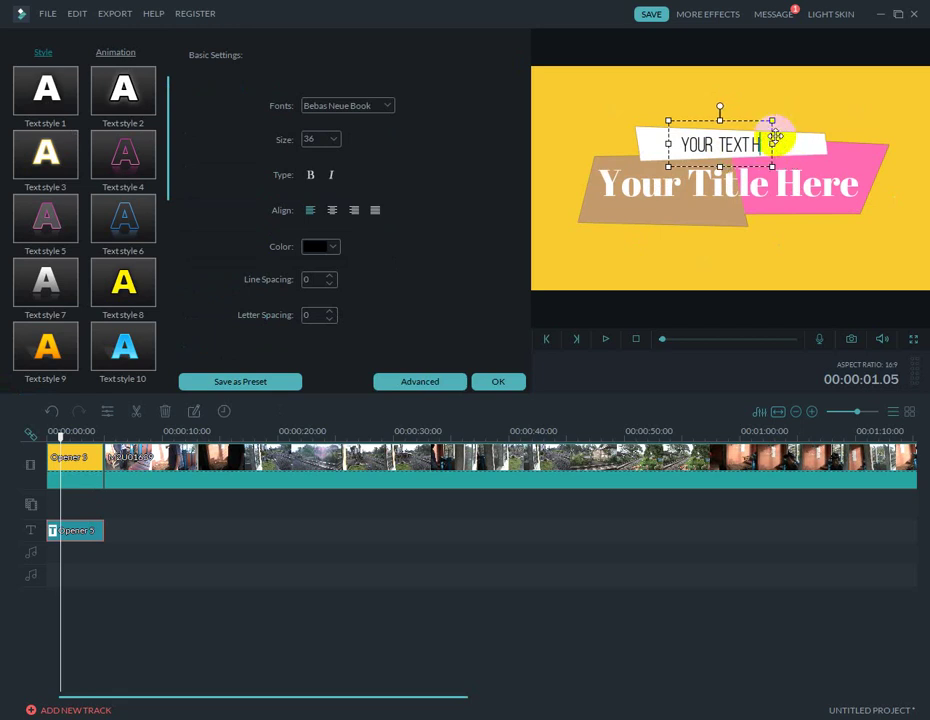
{"action": "key", "text": "BackSpace"}
{"action": "key", "text": "BackSpace"}
{"action": "key", "text": "BackSpace"}
{"action": "key", "text": "BackSpace"}
{"action": "key", "text": "BackSpace"}
{"action": "key", "text": "BackSpace"}
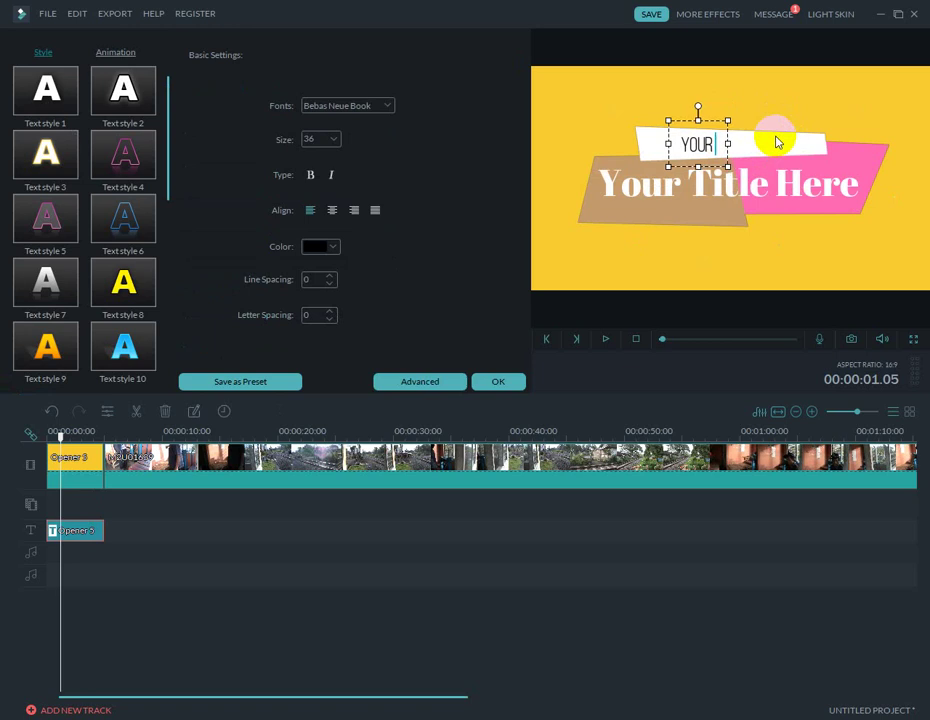
{"action": "key", "text": "BackSpace"}
{"action": "key", "text": "BackSpace"}
{"action": "type", "text": "JPL REMBANGAN"}
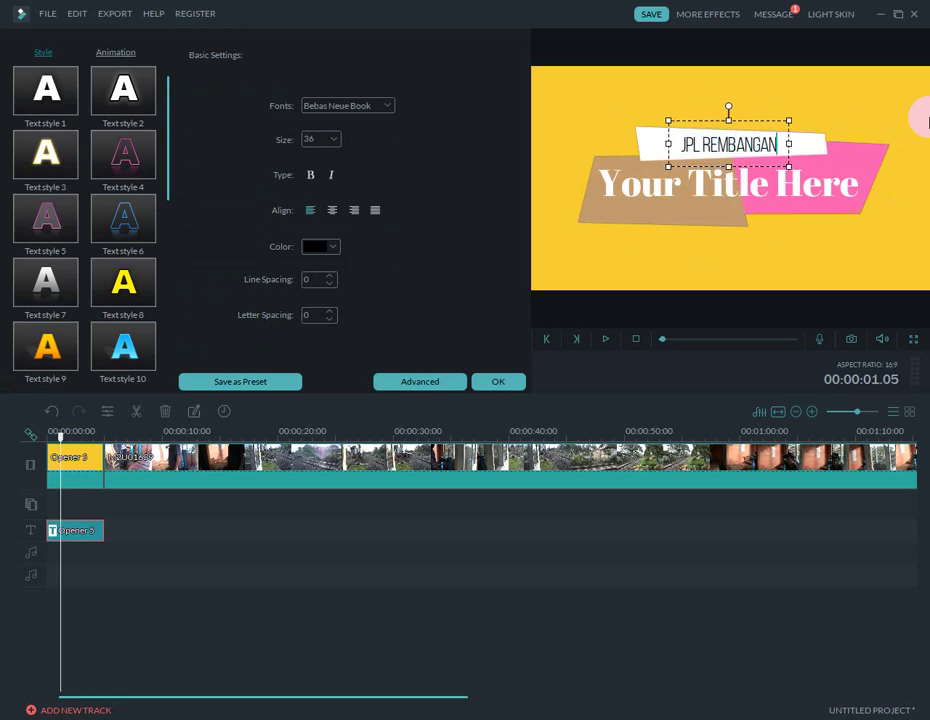
Set the letter spacing of "JPL REMBANGAN" to 3 and recentre the text on its white banner
{"action": "left_click", "coordinate": [329, 313]}
{"action": "left_click", "coordinate": [329, 312]}
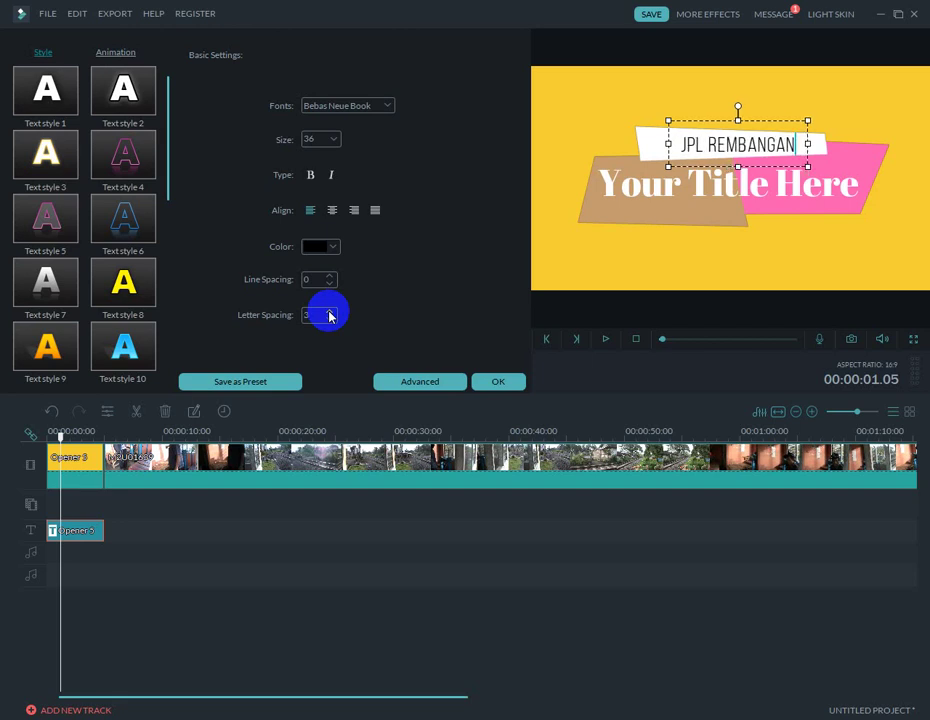
{"action": "left_click_drag", "start_coordinate": [754, 117], "coordinate": [748, 117]}
Replace the opener's main title "Your Title Here" with "Hati-hati Toleh Kanan Kiri"
{"action": "left_click", "coordinate": [657, 197]}
{"action": "left_click_drag", "start_coordinate": [657, 197], "coordinate": [855, 237]}
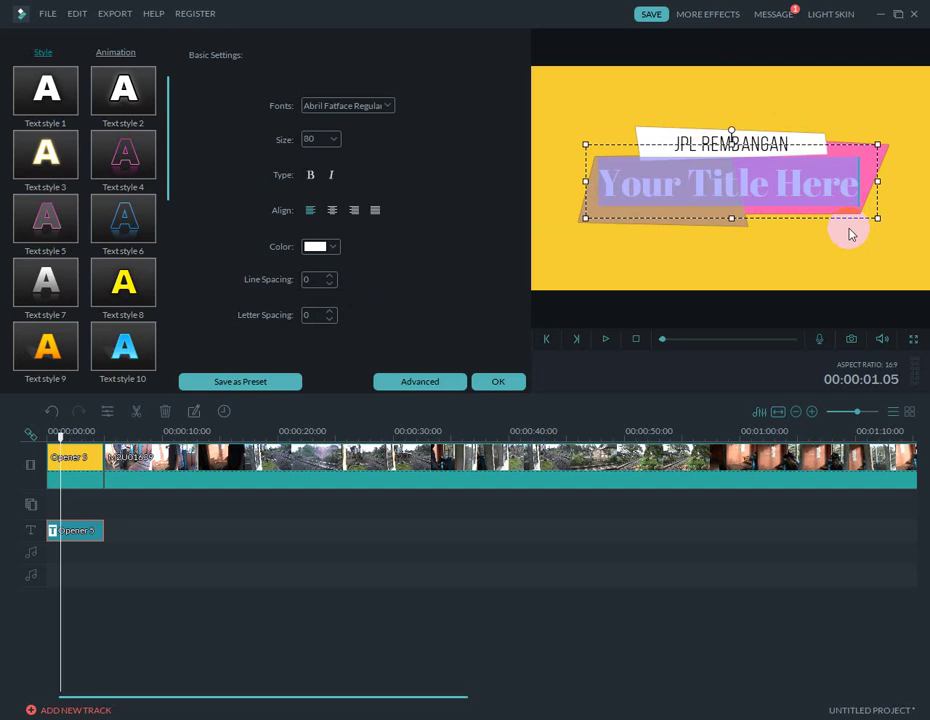
{"action": "type", "text": "hATI-"}
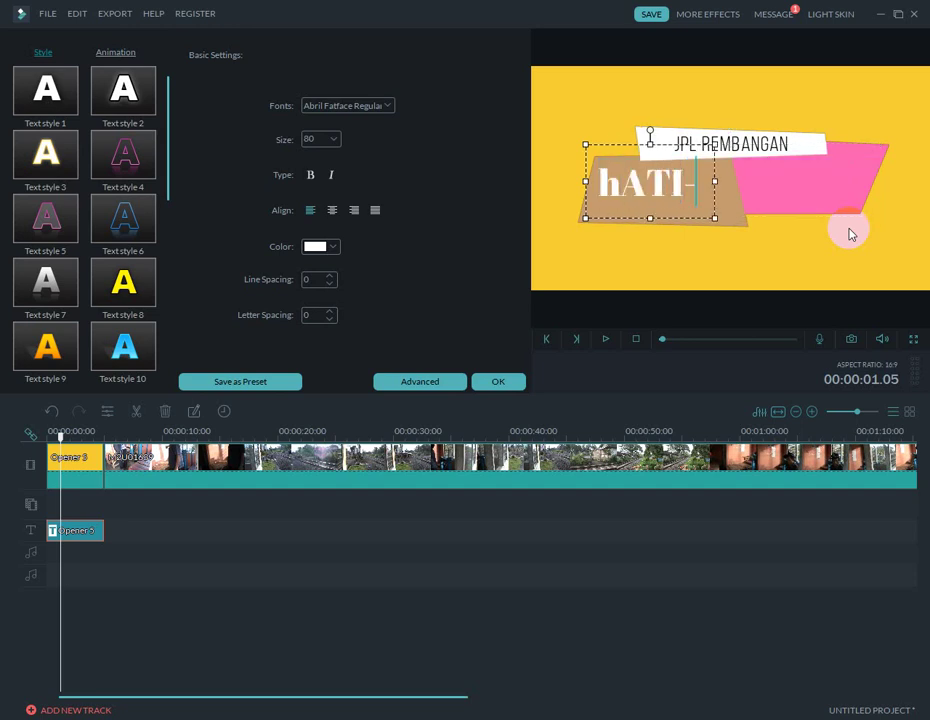
{"action": "key", "text": "BackSpace"}
{"action": "key", "text": "BackSpace"}
{"action": "key", "text": "BackSpace"}
{"action": "key", "text": "BackSpace"}
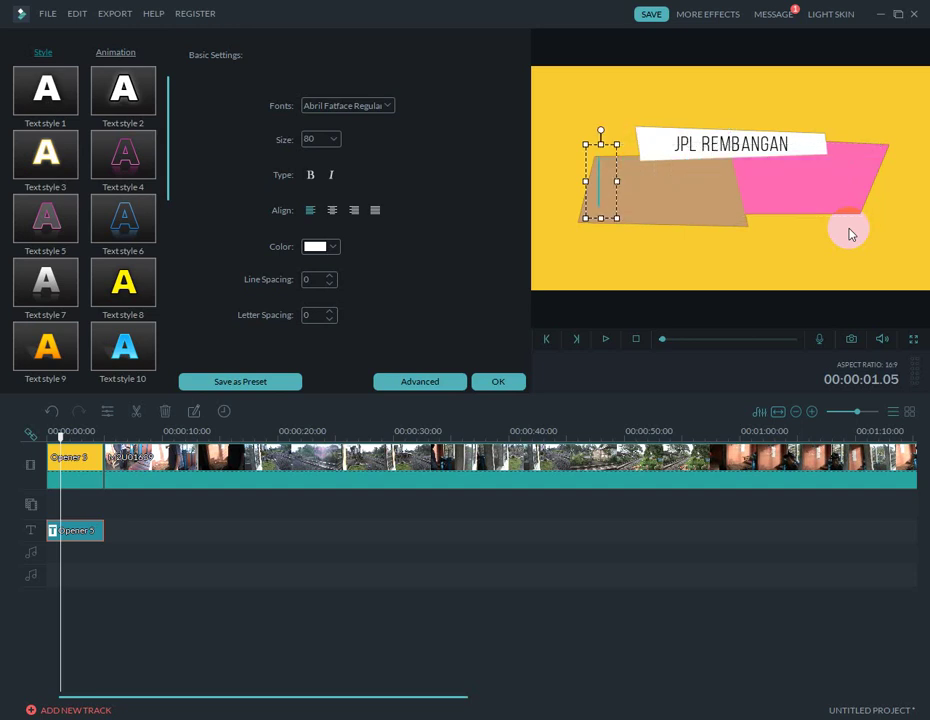
{"action": "type", "text": "Hati-hati Tolek"}
{"action": "key", "text": "BackSpace"}
{"action": "type", "text": "h Kan"}
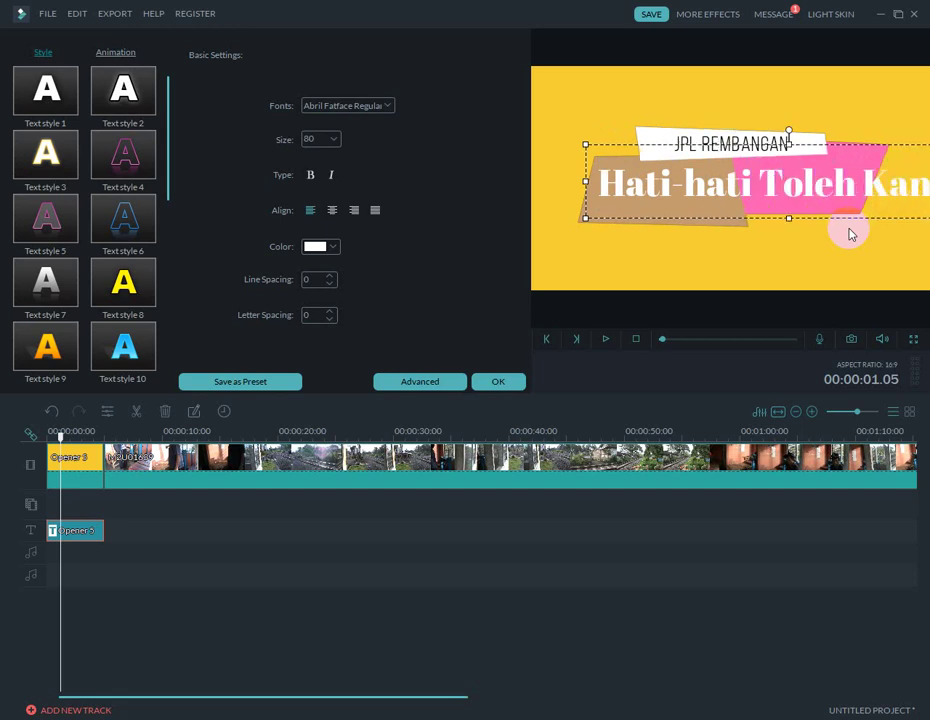
Set the main title's font size to 48, move it down onto the middle of the coloured banner, and apply the text edits
{"action": "left_click", "coordinate": [320, 278]}
{"action": "left_click", "coordinate": [308, 139]}
{"action": "type", "text": "6"}
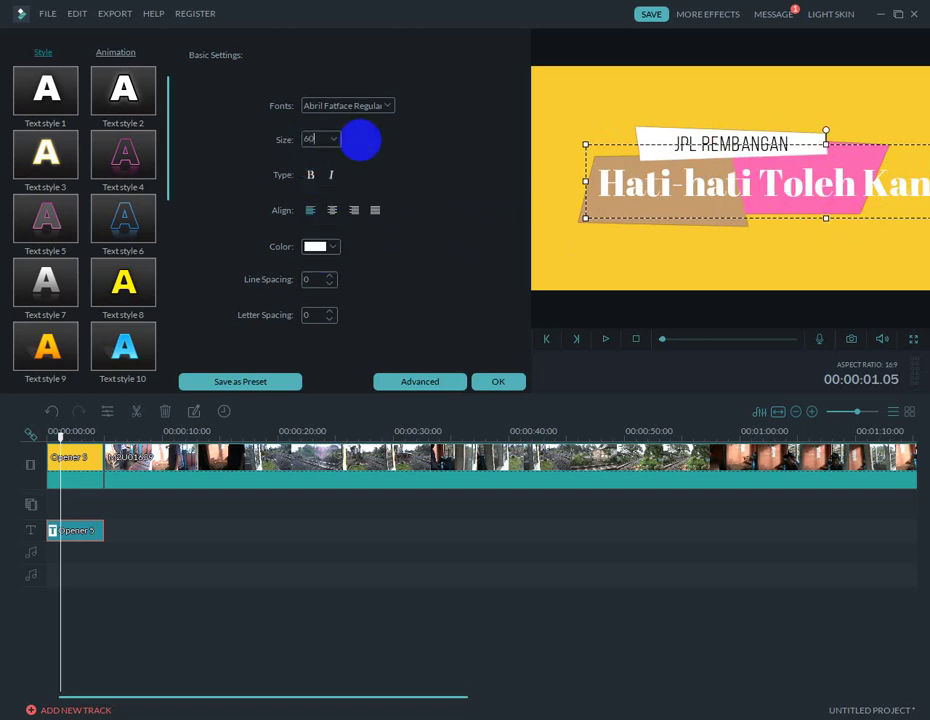
{"action": "type", "text": "0"}
{"action": "left_click", "coordinate": [316, 141]}
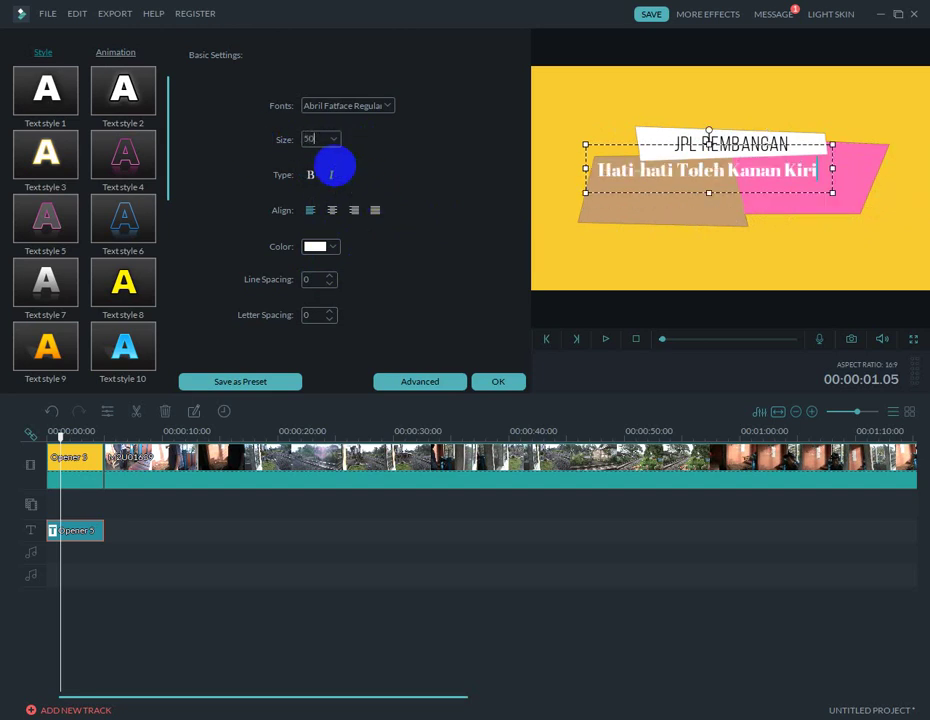
{"action": "left_click", "coordinate": [335, 168]}
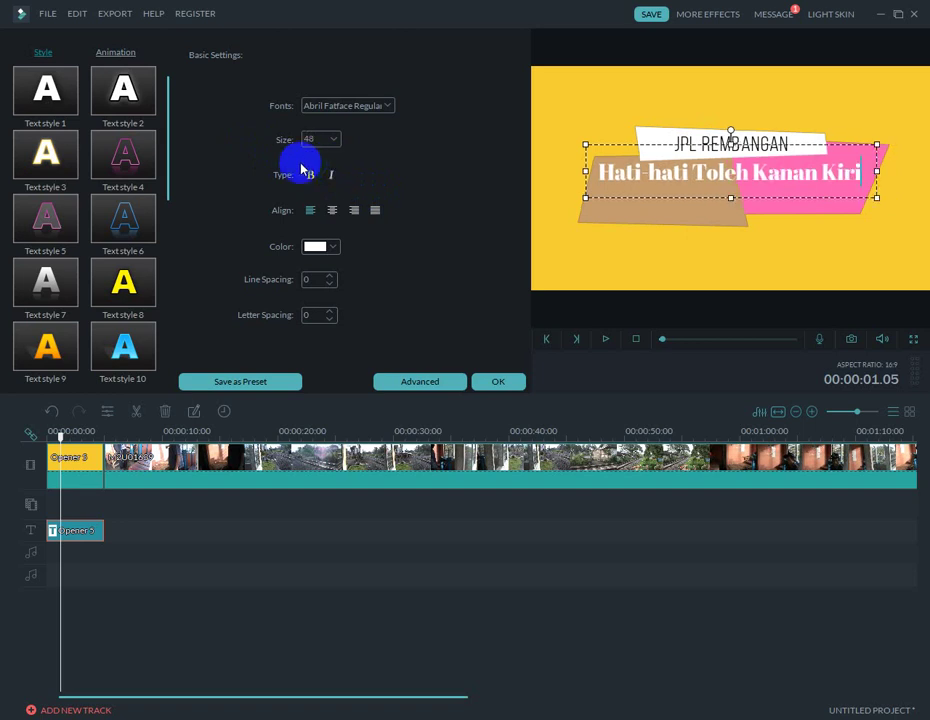
{"action": "left_click_drag", "start_coordinate": [619, 142], "coordinate": [619, 155]}
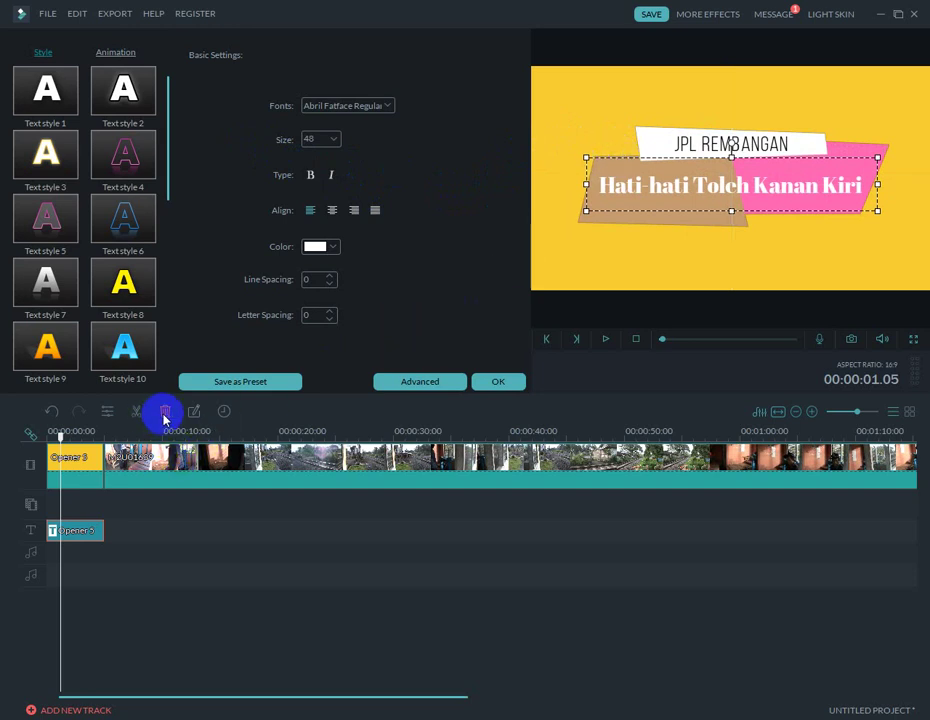
{"action": "left_click", "coordinate": [499, 382]}
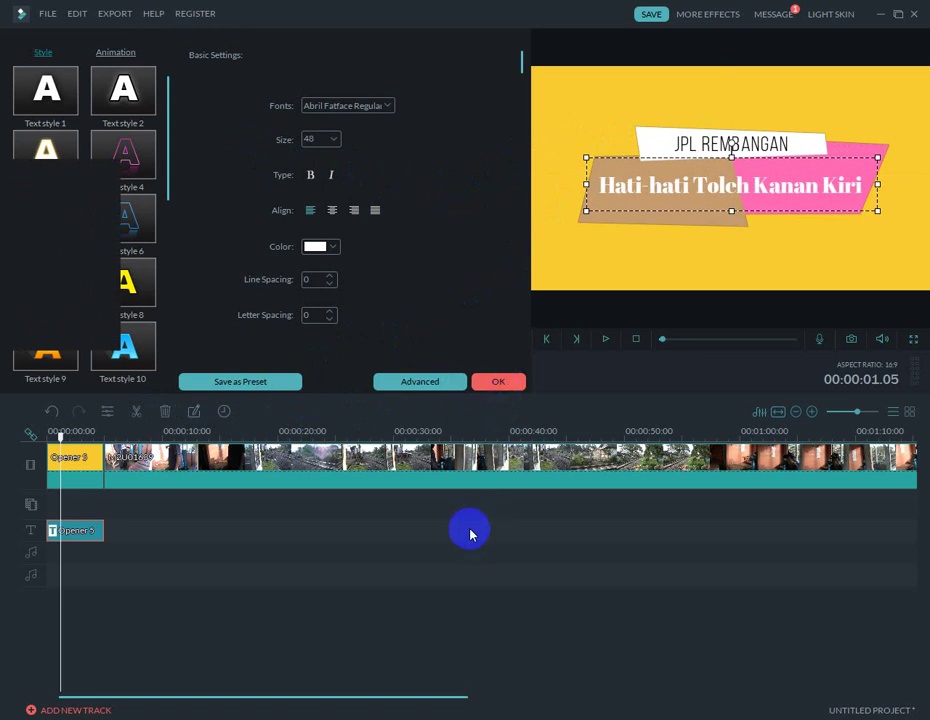
Close the opener's text editor with its changes kept and return to the media library
{"action": "left_click", "coordinate": [507, 383]}
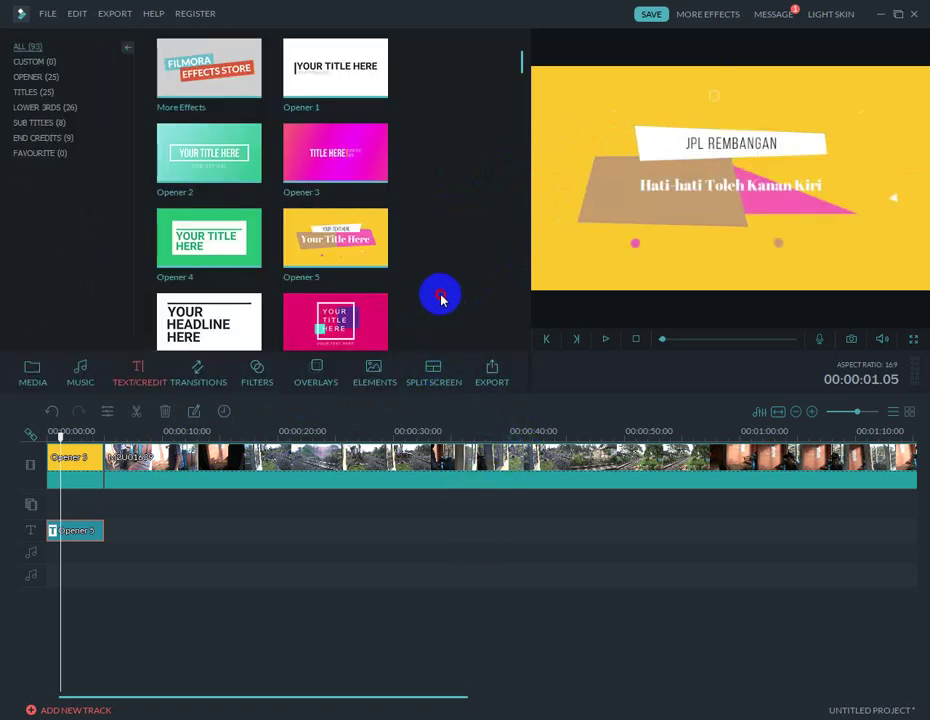
{"action": "left_click", "coordinate": [33, 372]}
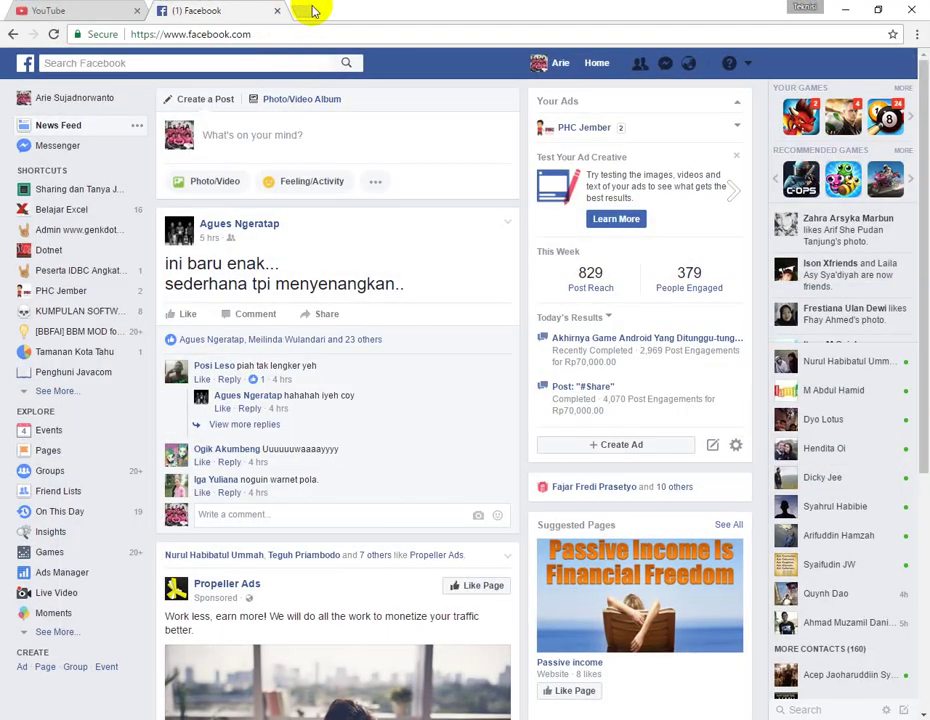
Switch to the Chrome browser and open bensound.com and youtube.com in two new tabs
{"action": "left_click", "coordinate": [313, 10]}
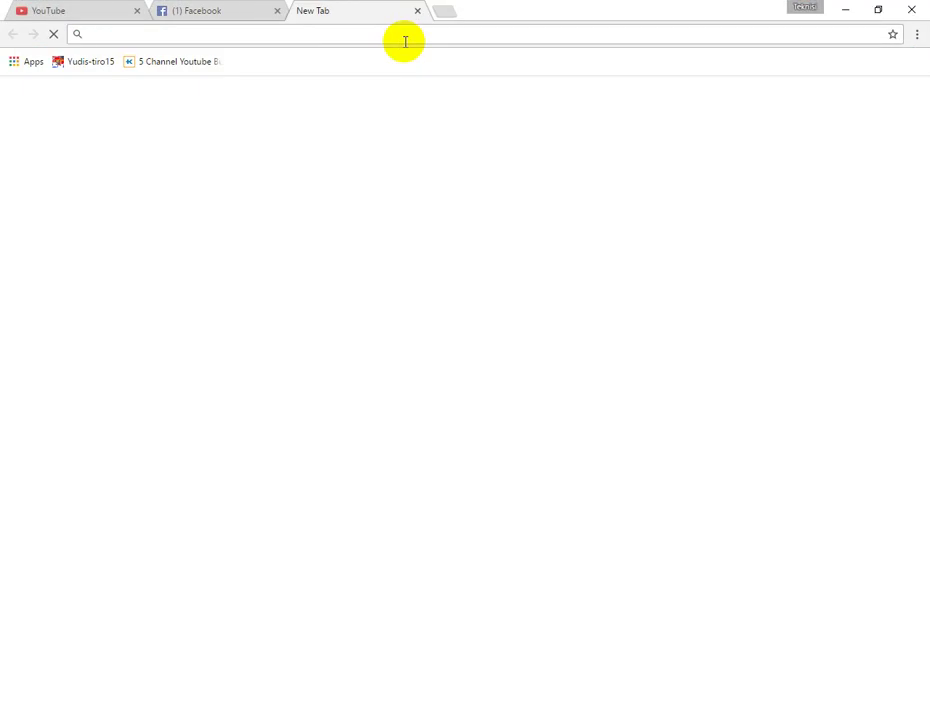
{"action": "type", "text": "bensound.com"}
{"action": "key", "text": "Return"}
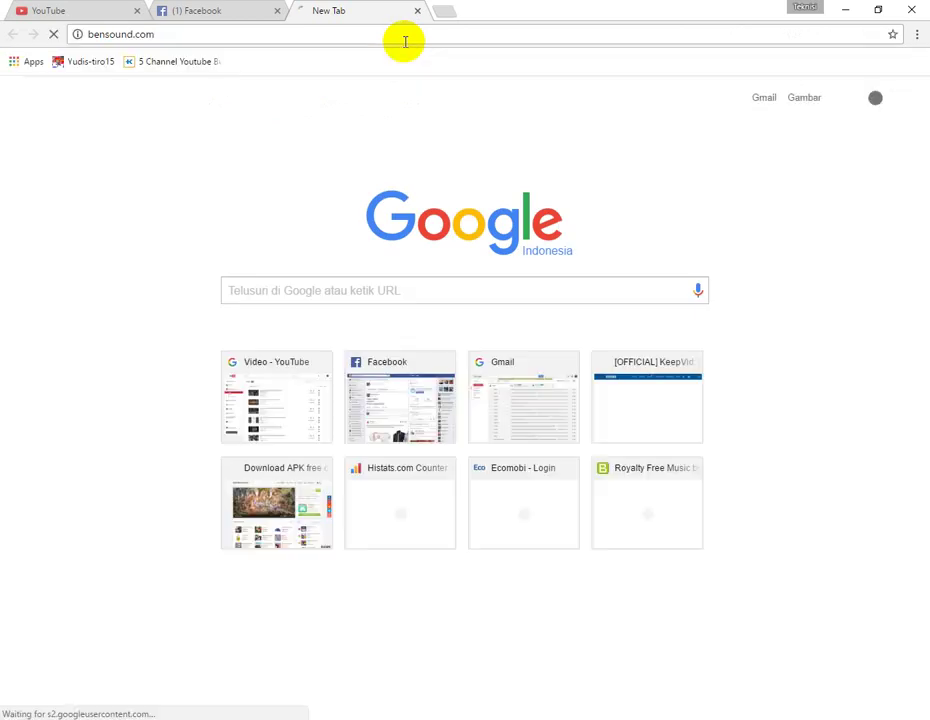
{"action": "key", "text": "ctrl+t"}
{"action": "type", "text": "youtube.com"}
{"action": "key", "text": "Return"}
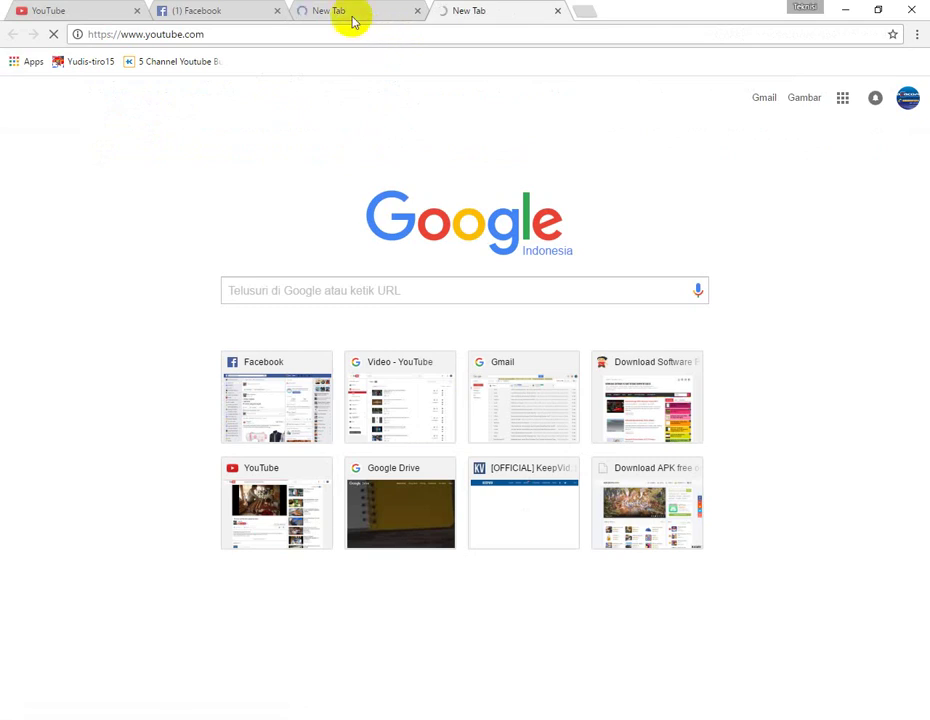
On the Bensound royalty-free music page, request the free download of "Funny Song"
{"action": "left_click", "coordinate": [350, 14]}
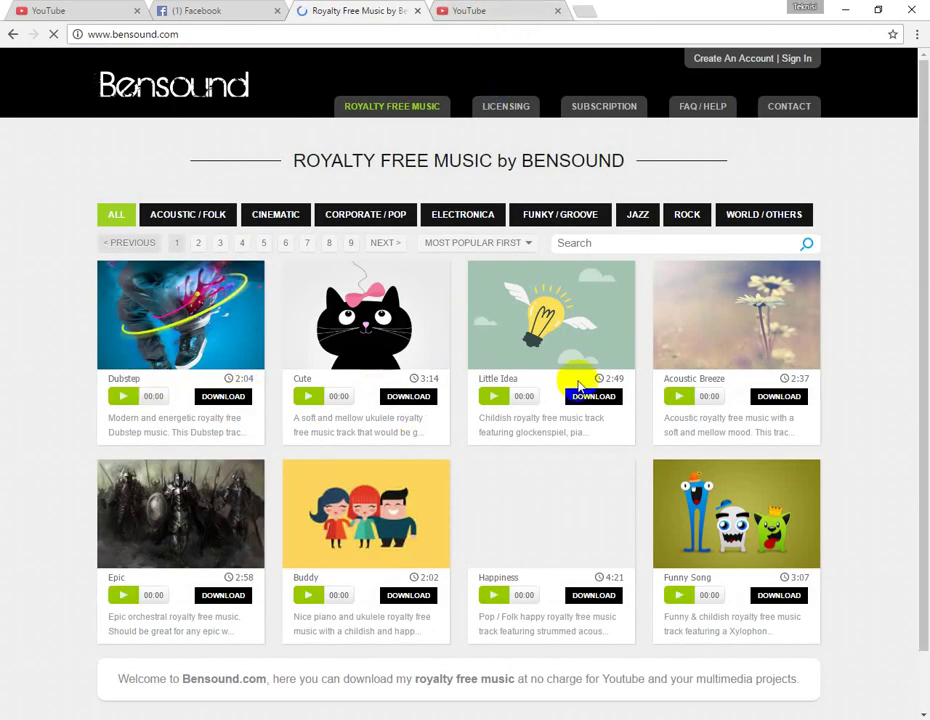
{"action": "scroll", "coordinate": [57, 472], "scroll_direction": "down", "scroll_amount": 1}
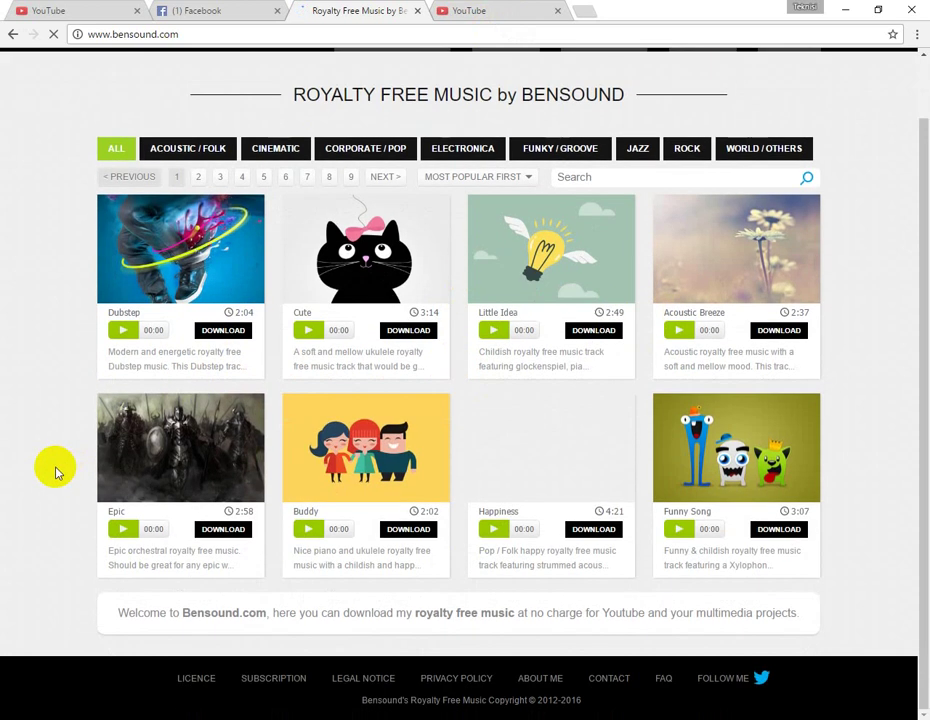
{"action": "left_click", "coordinate": [772, 530]}
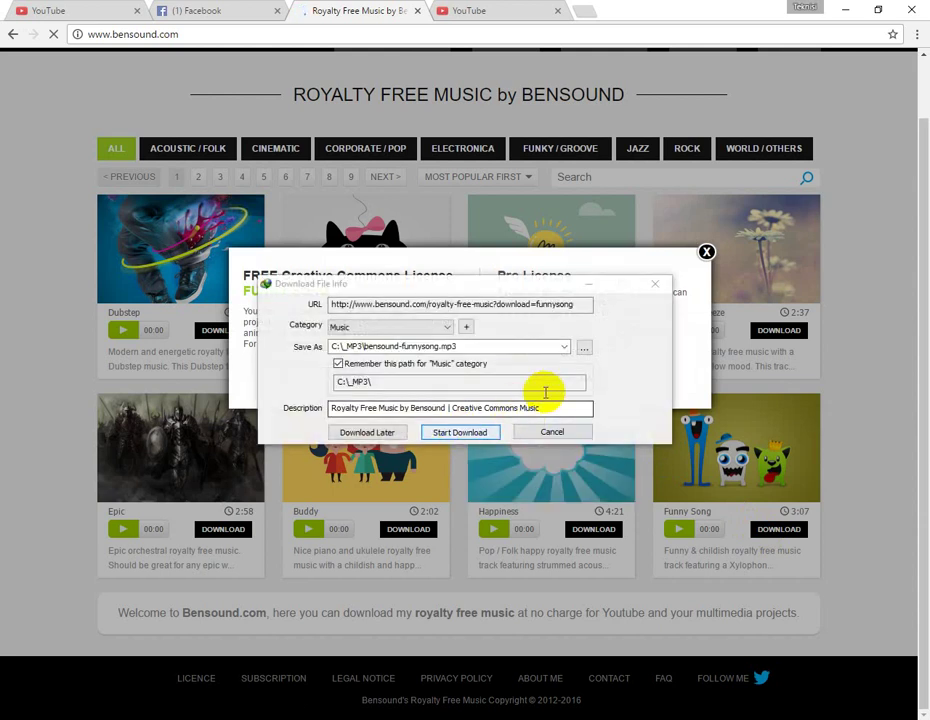
Set the save location of bensound-funnysong to the _Bensound folder on Local Disk (C:) and start the download
{"action": "left_click", "coordinate": [584, 347]}
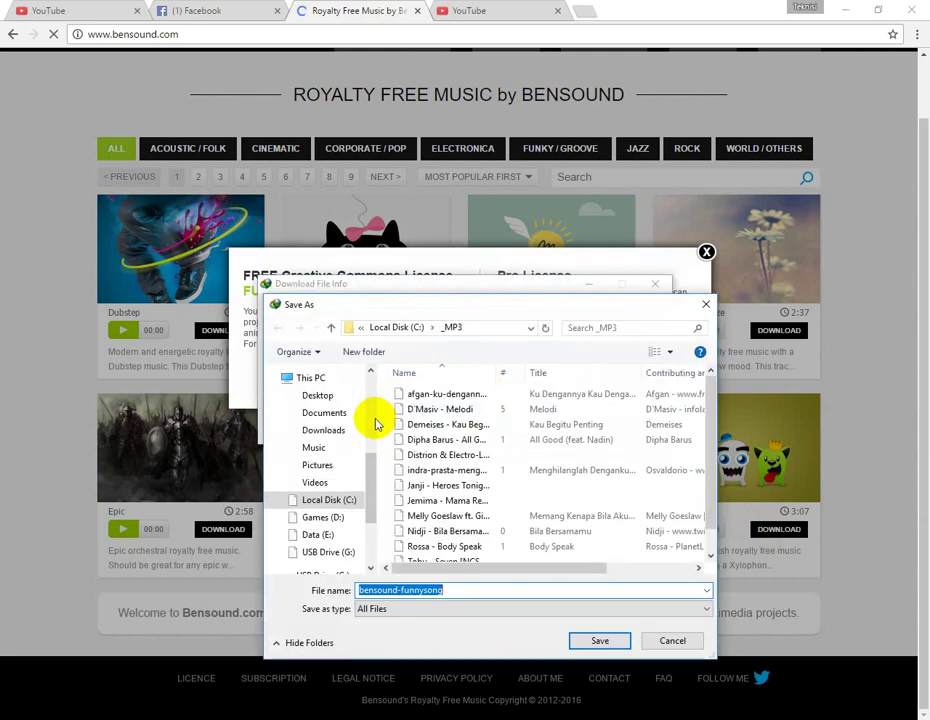
{"action": "left_click", "coordinate": [336, 501]}
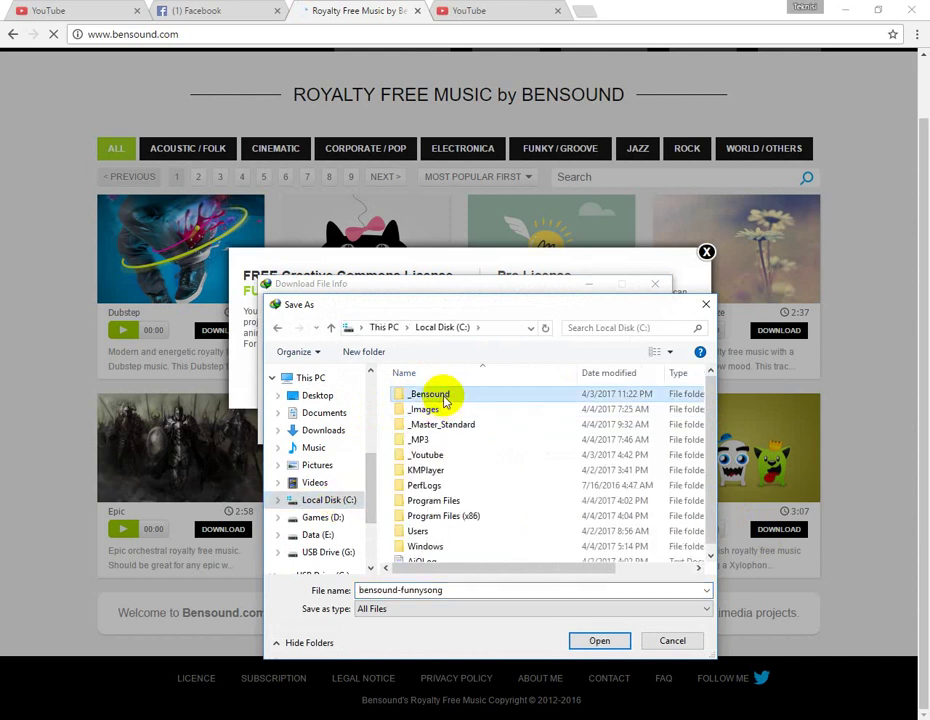
{"action": "double_click", "coordinate": [418, 394]}
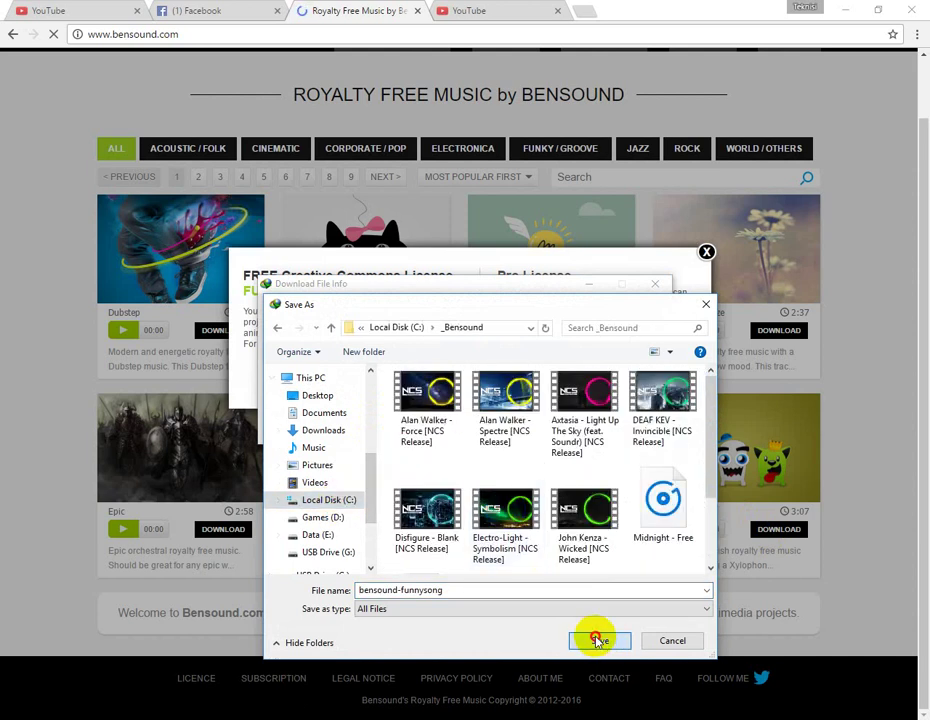
{"action": "left_click", "coordinate": [596, 640]}
{"action": "left_click", "coordinate": [476, 432]}
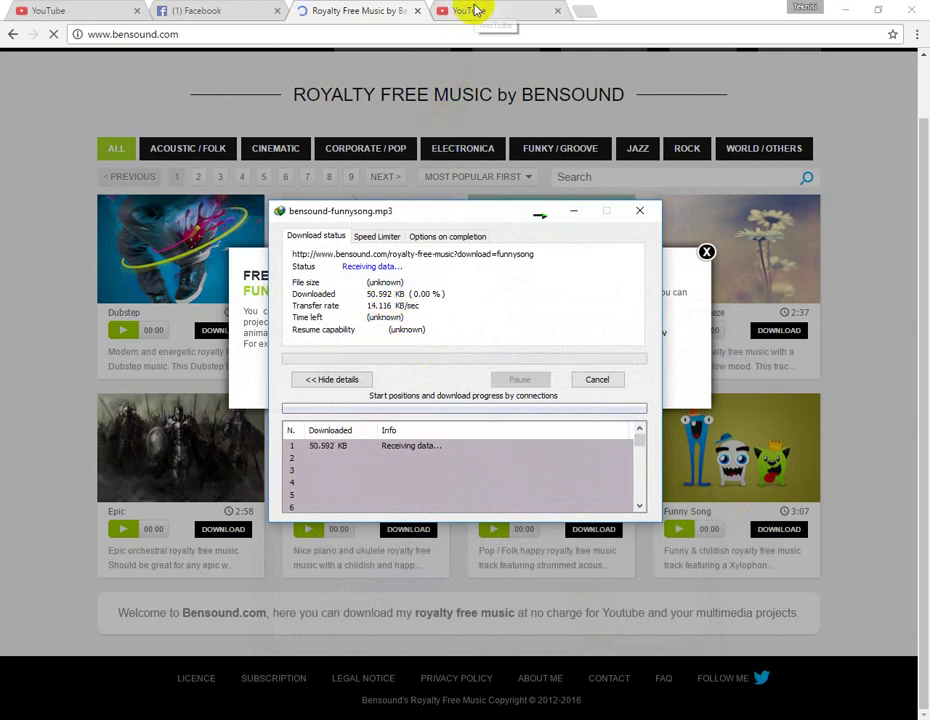
On YouTube, go to the subscribed NoCopyrightSounds channel and open the video "3rd Prototype - Together [NCS Release]"
{"action": "left_click", "coordinate": [476, 10]}
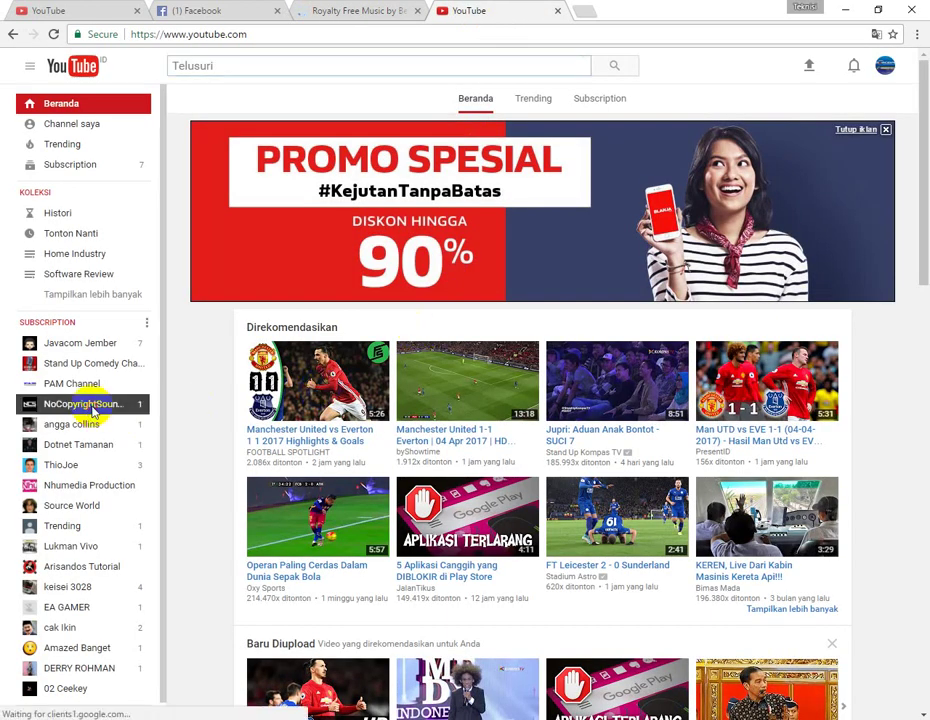
{"action": "left_click", "coordinate": [92, 405]}
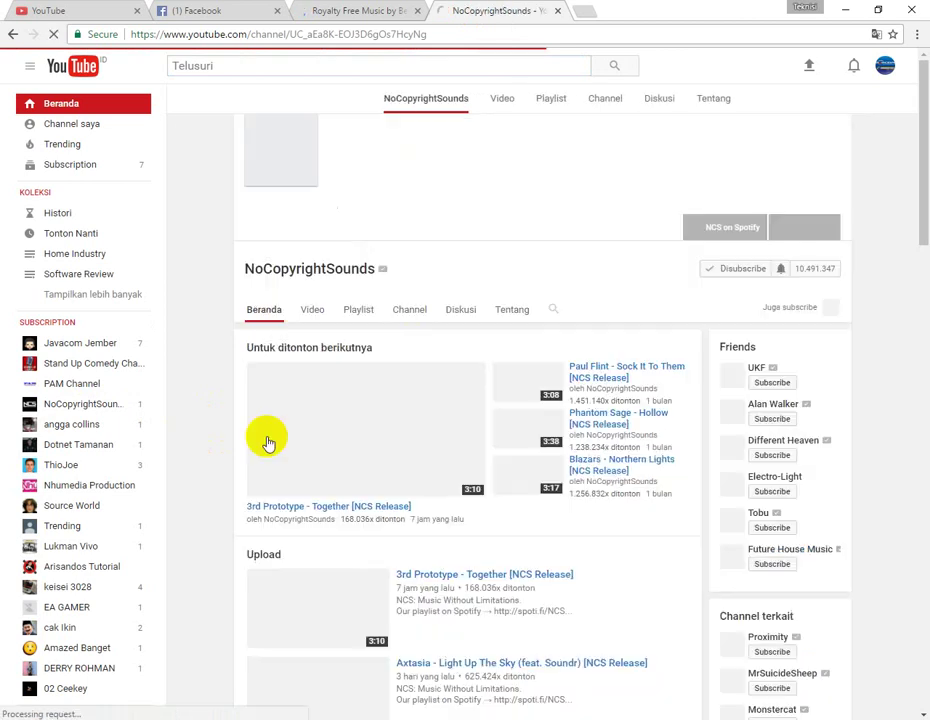
{"action": "scroll", "coordinate": [383, 422], "scroll_direction": "down", "scroll_amount": 1}
{"action": "left_click", "coordinate": [358, 482]}
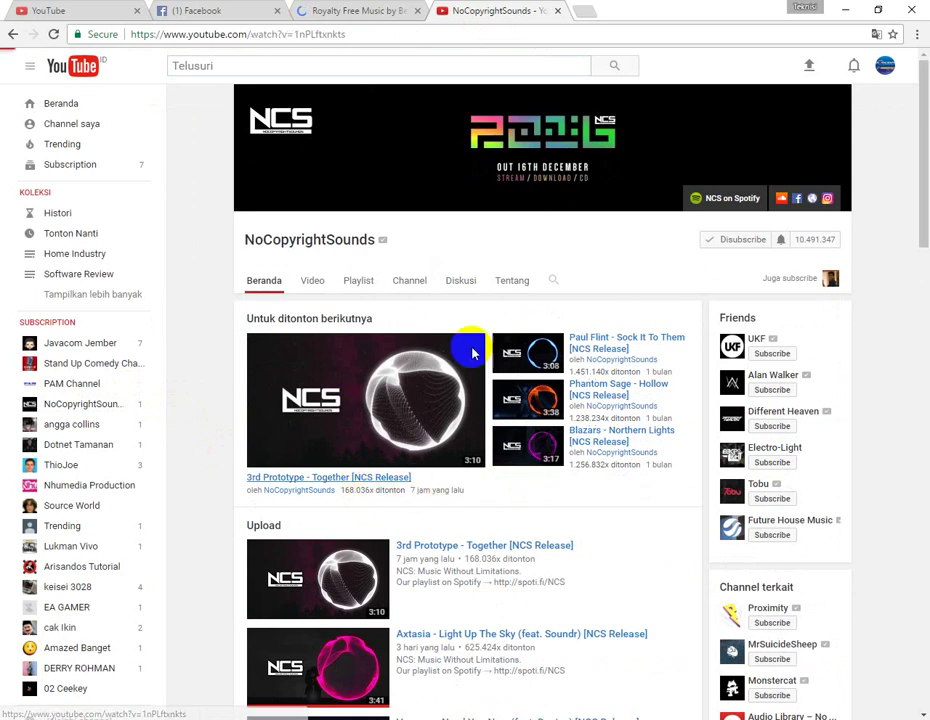